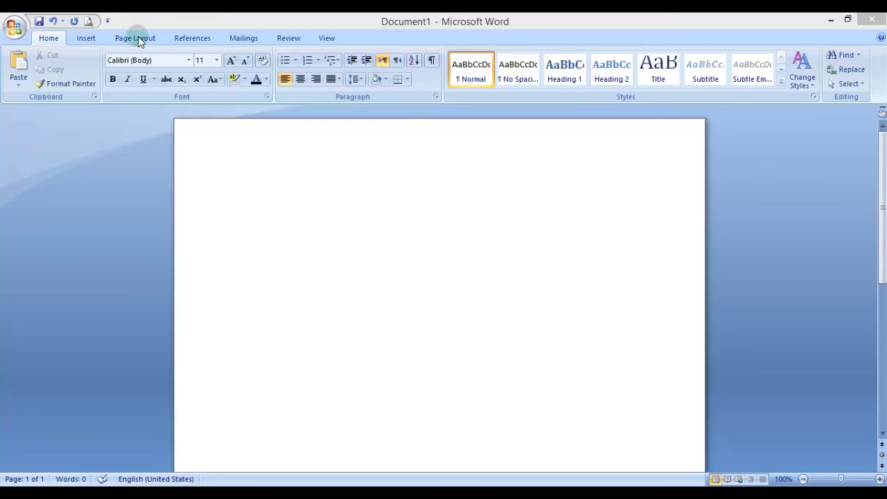
Step: Type 'schoal' on the page and correct it to 'School' using the spelling suggestion
click(251, 201)
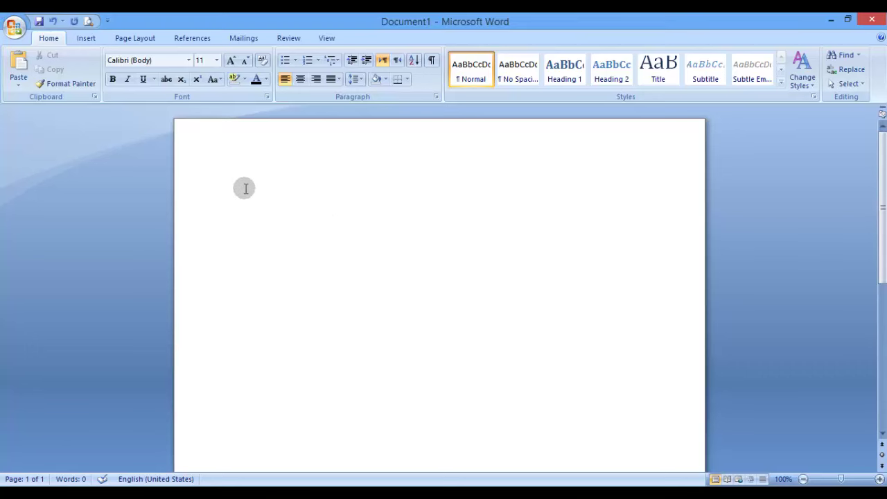
text(s)
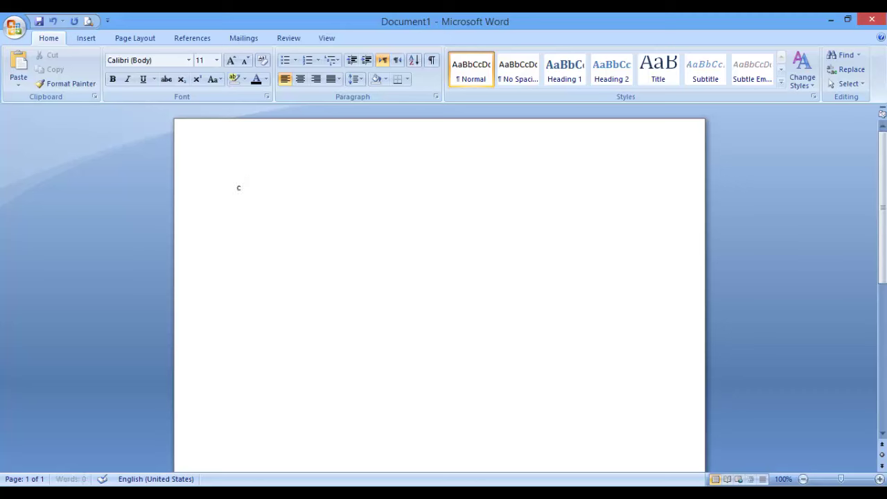
text(ch)
text(oal)
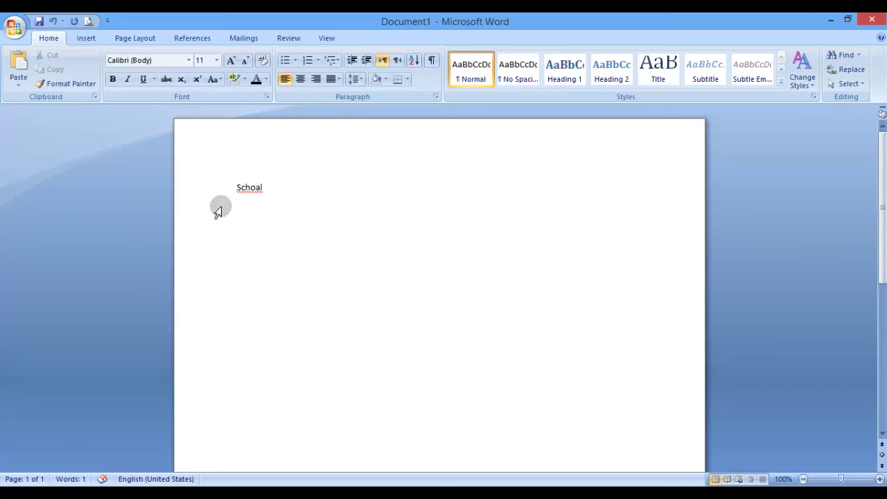
right_click(251, 187)
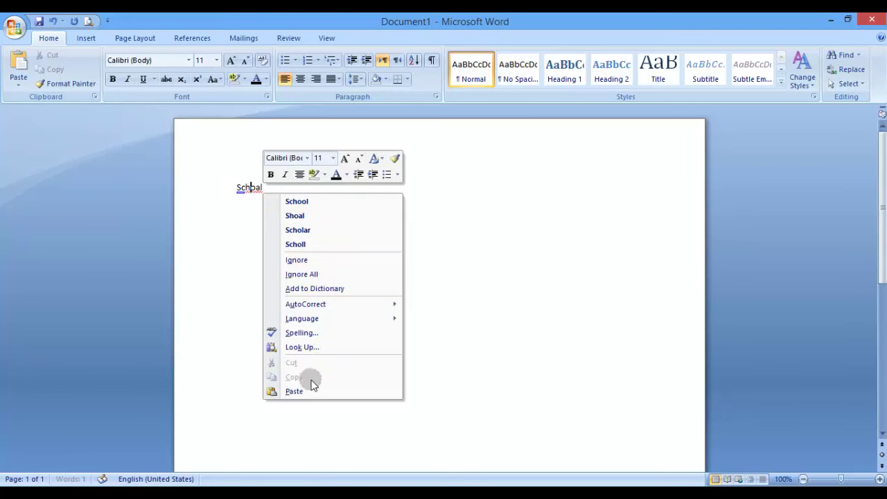
click(303, 207)
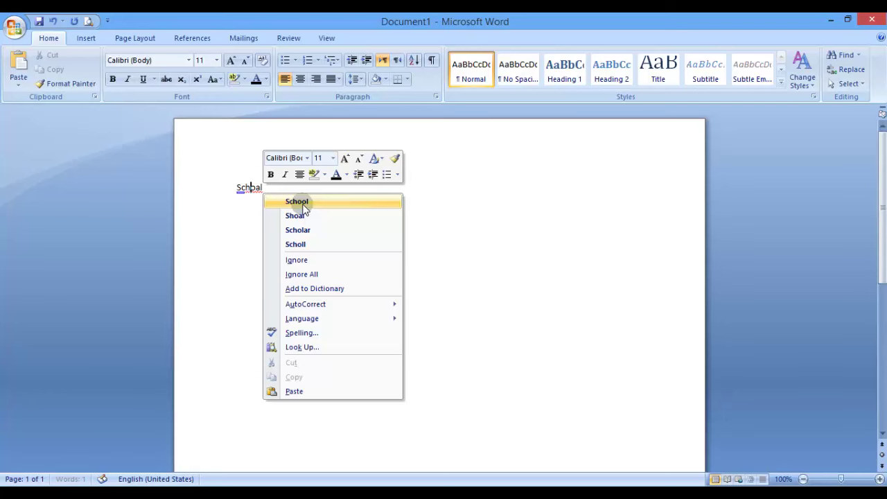
click(282, 189)
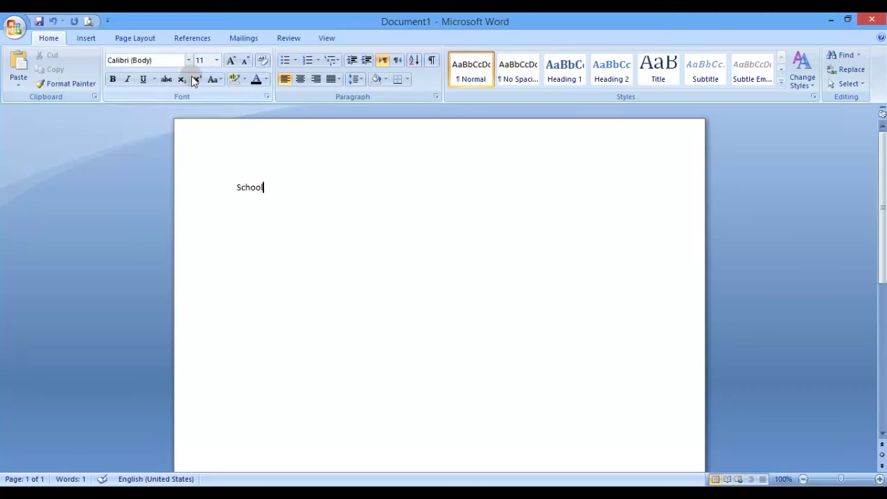
Step: Set the word School in Vladimir Script at 36 point
drag(277, 198, 192, 179)
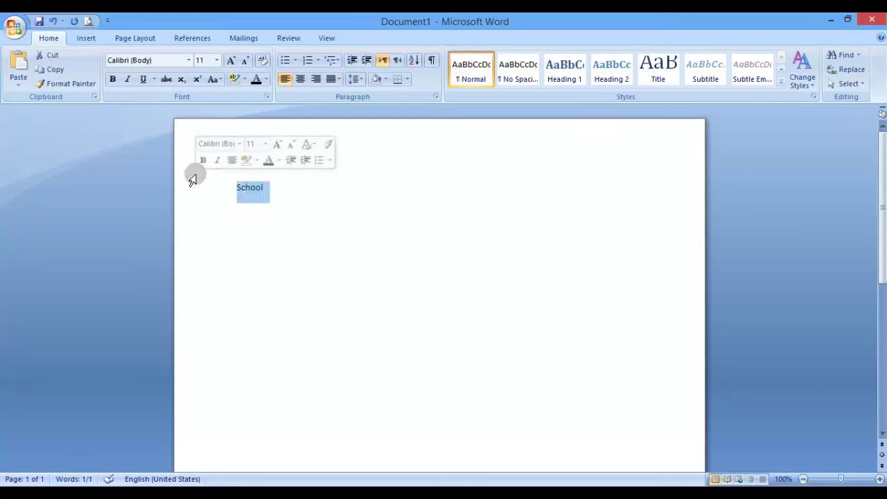
click(187, 61)
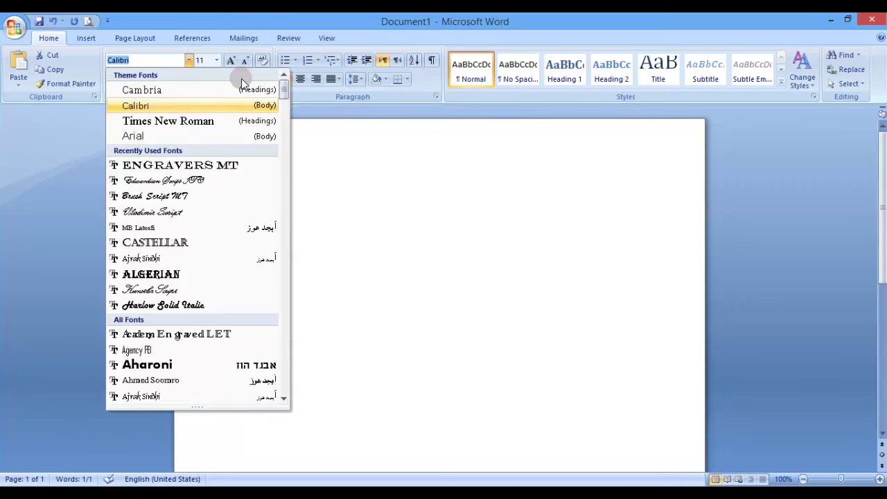
click(173, 214)
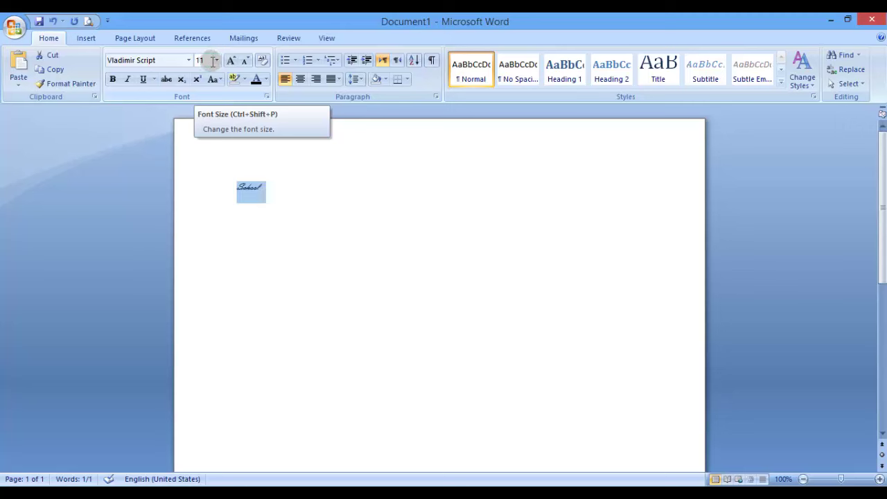
click(216, 61)
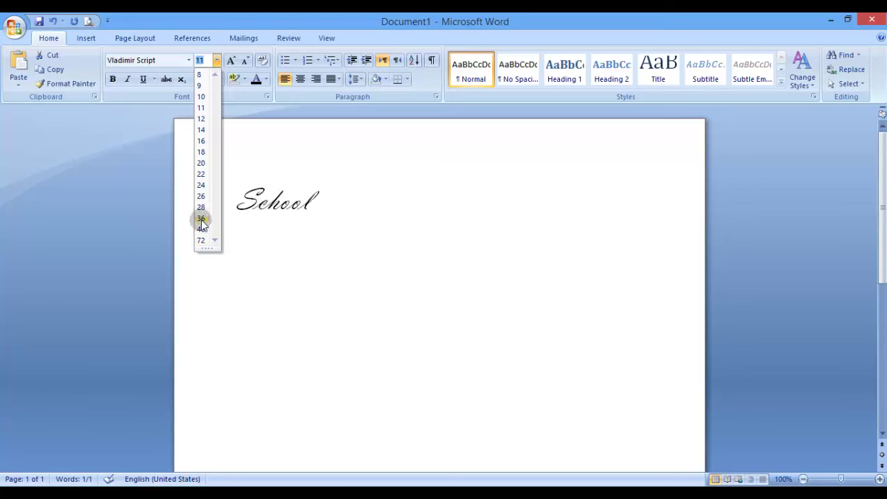
click(201, 219)
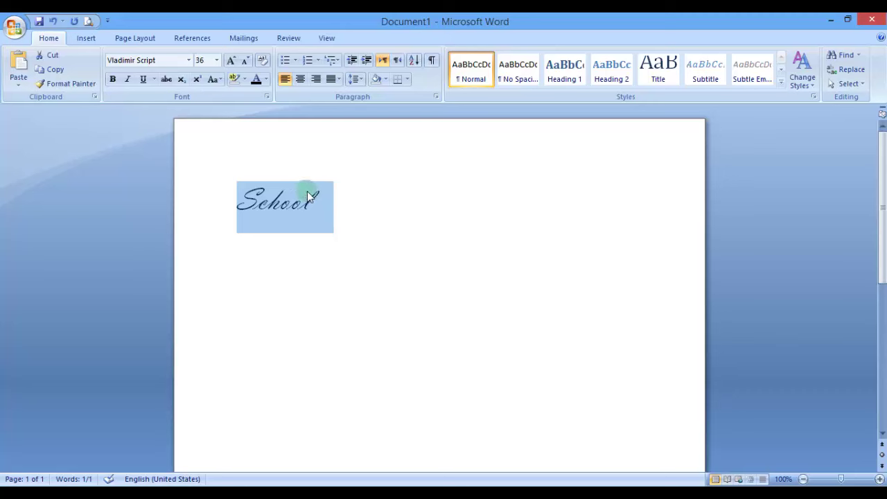
Step: Grow School step by step up to 150 point
click(232, 61)
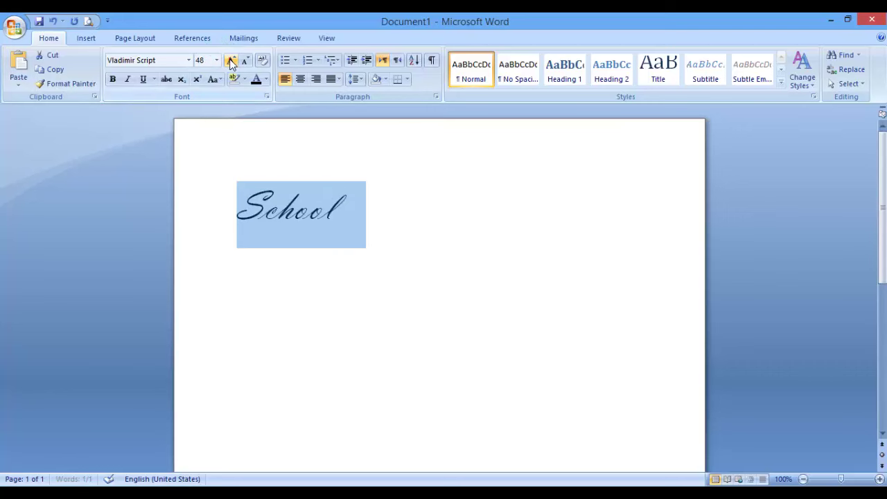
click(231, 61)
click(231, 61)
click(231, 61)
click(231, 61)
click(231, 61)
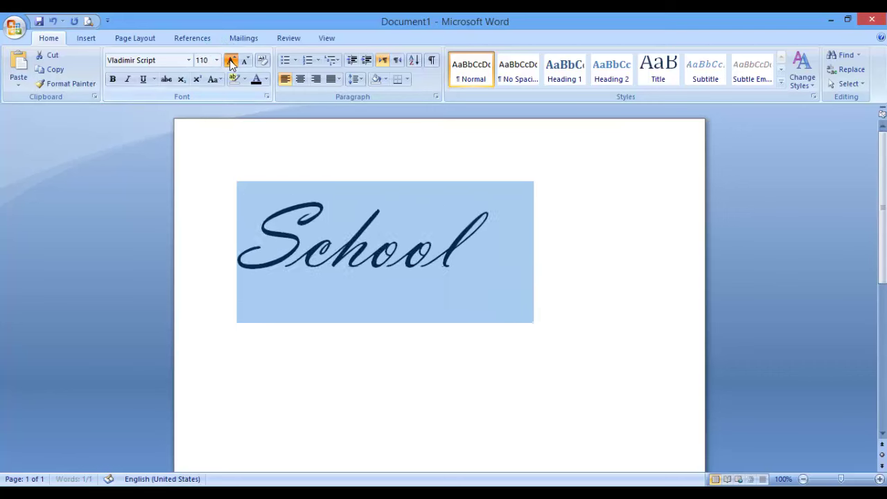
click(231, 61)
click(231, 61)
click(232, 61)
click(232, 61)
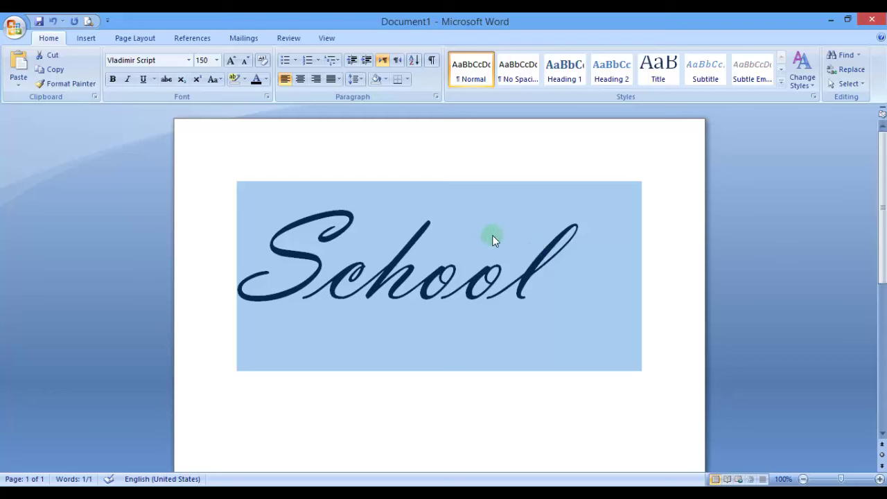
Step: Shrink School back to 100 point, then clear all its formatting to plain Calibri 11
click(245, 61)
click(246, 61)
click(246, 61)
click(245, 61)
click(246, 61)
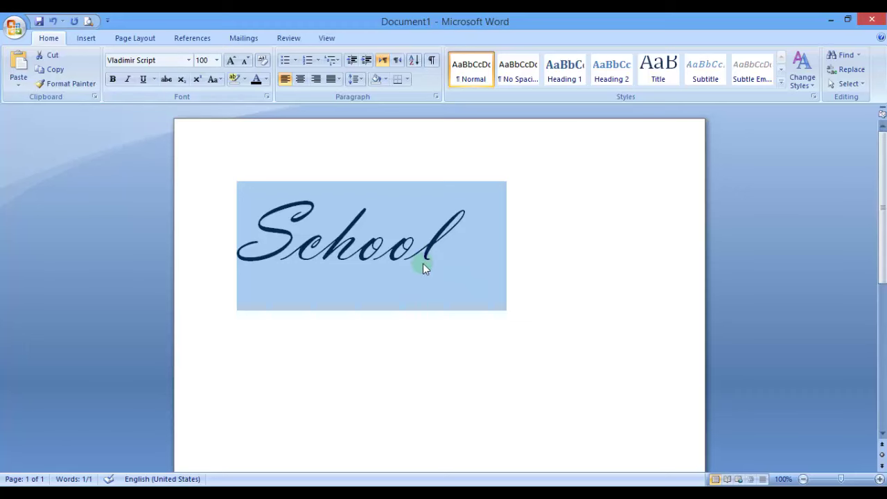
click(262, 61)
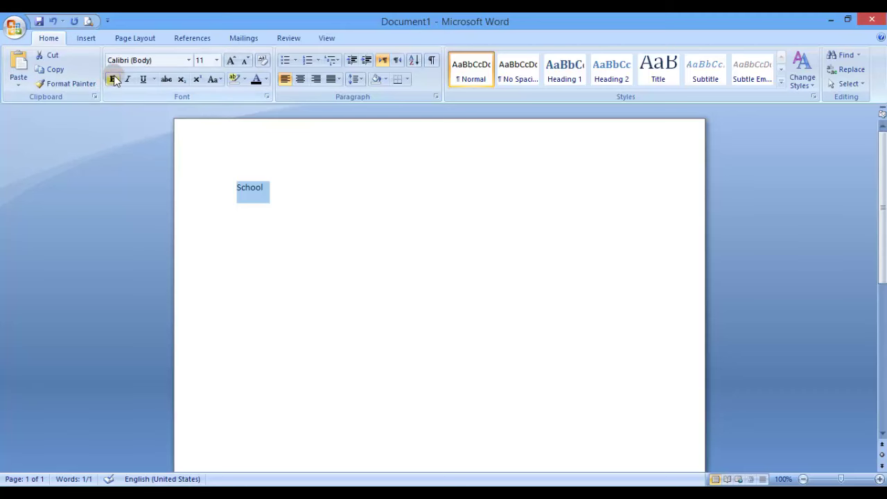
Step: Enlarge School, then try bold and italic on it and remove both again
click(230, 60)
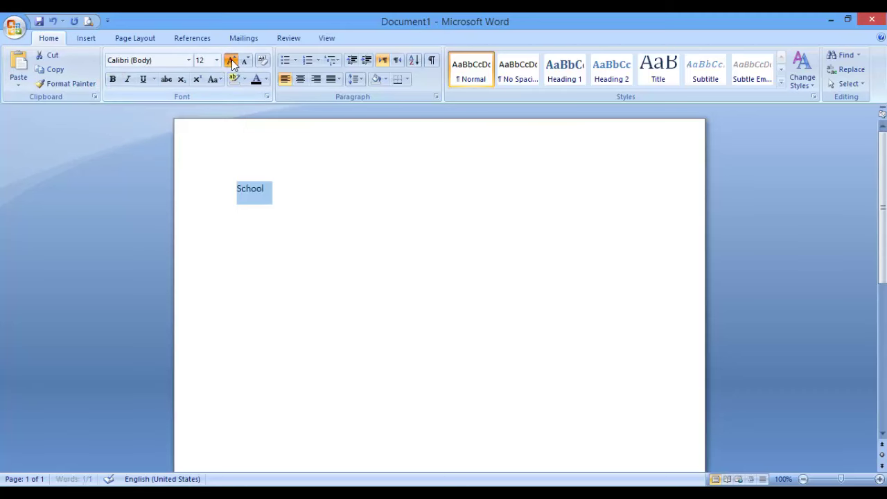
click(231, 61)
click(231, 60)
click(230, 60)
click(231, 61)
click(230, 60)
click(231, 60)
click(230, 61)
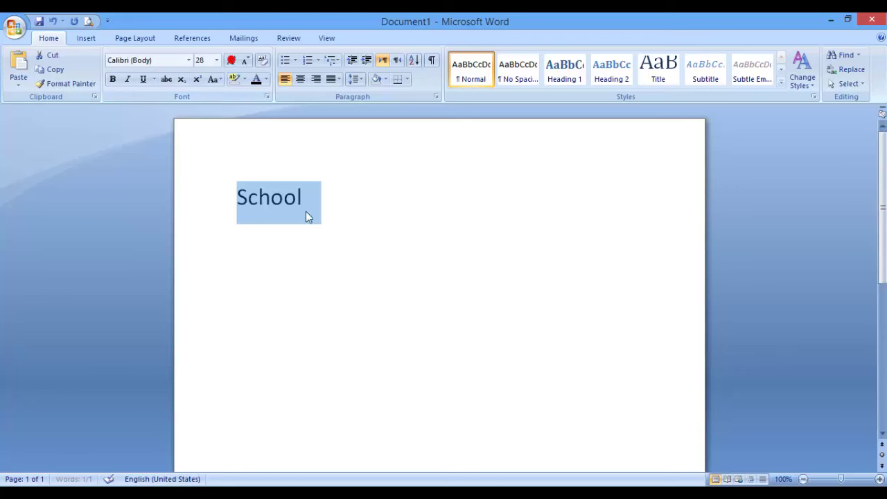
click(113, 79)
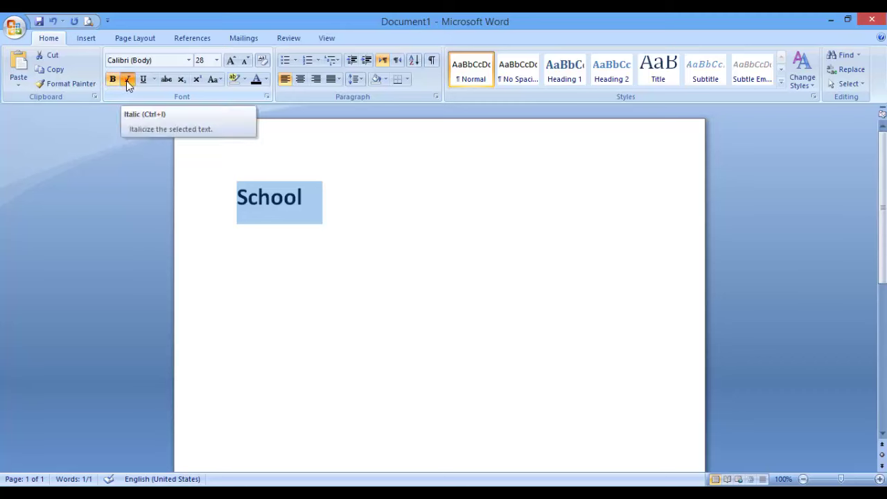
click(128, 79)
click(128, 79)
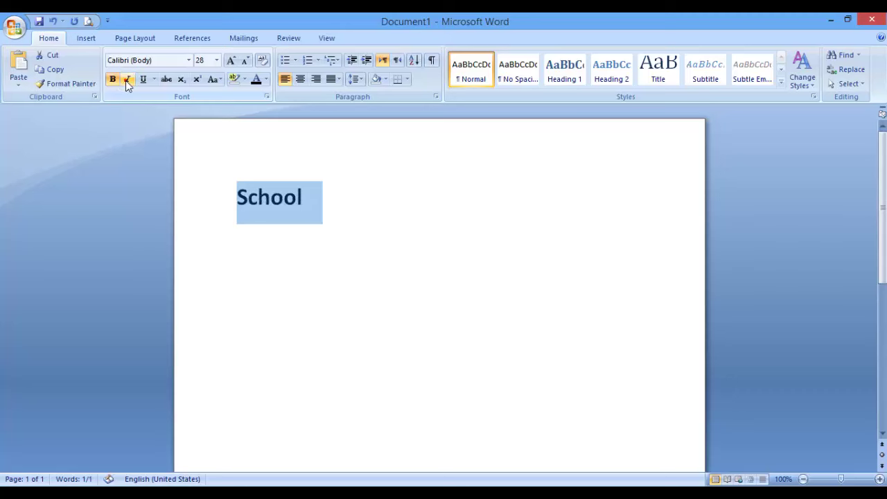
click(112, 79)
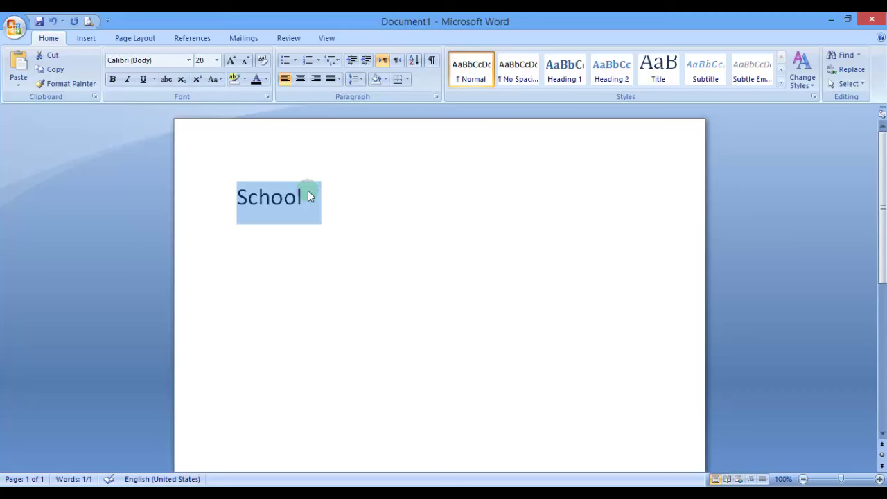
Step: Underline School with a chosen underline style in green
click(144, 79)
click(154, 79)
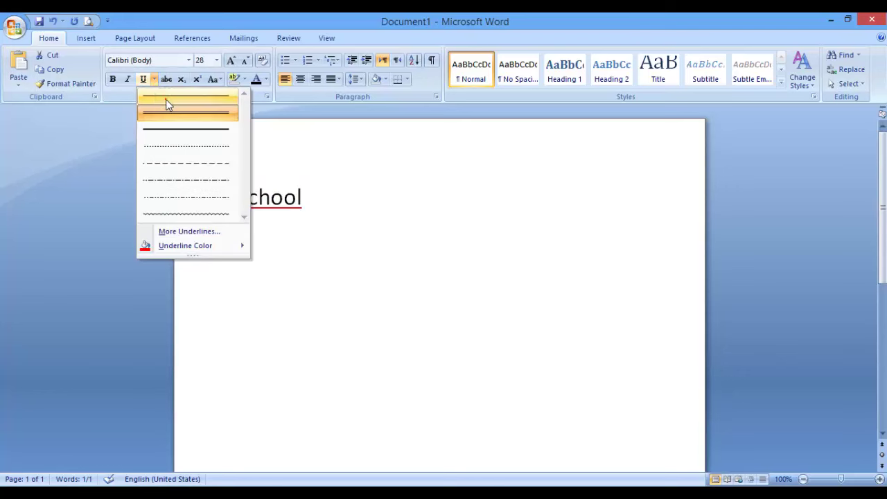
click(166, 103)
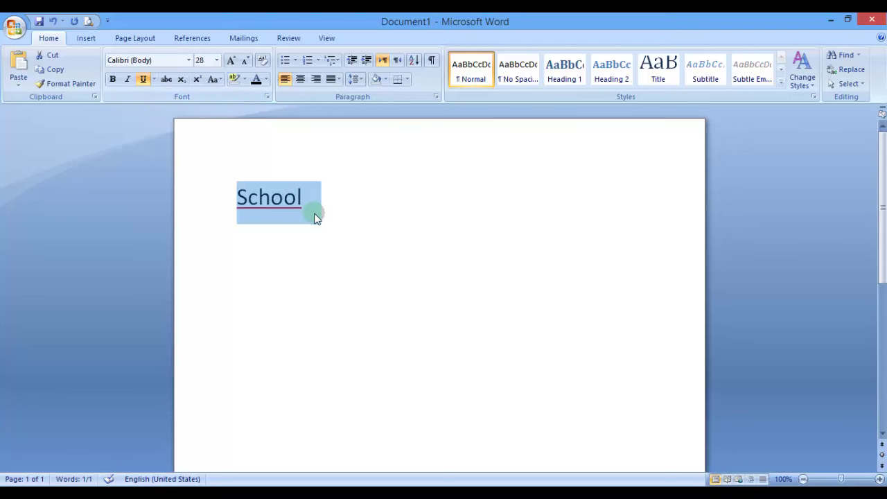
click(153, 81)
mouse_move(185, 245)
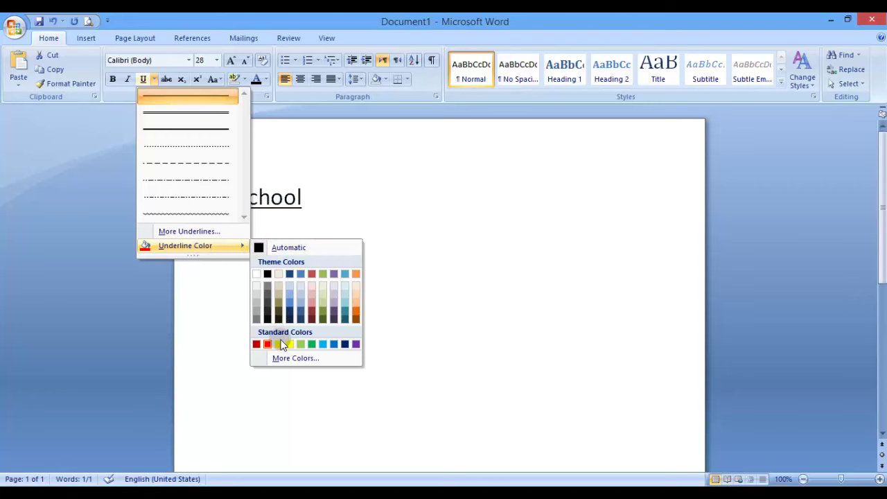
click(312, 344)
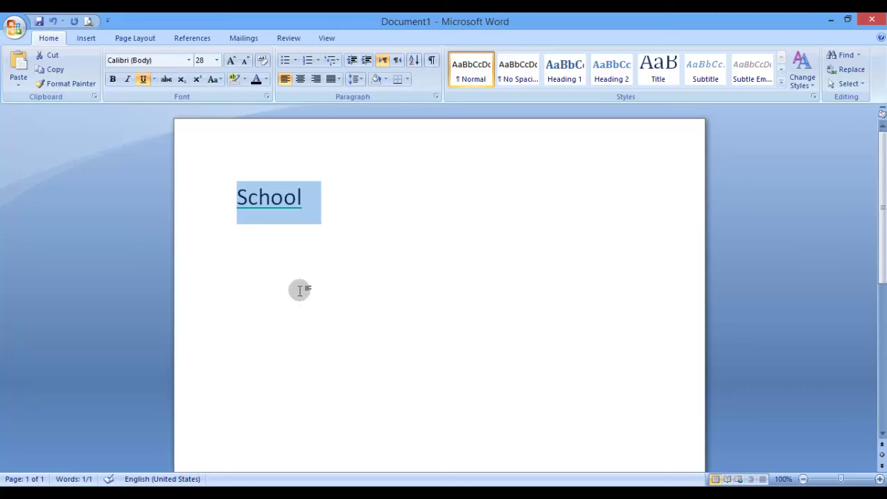
Step: Clear School's formatting, grow it to 20 point, and toggle strikethrough on and off
click(262, 61)
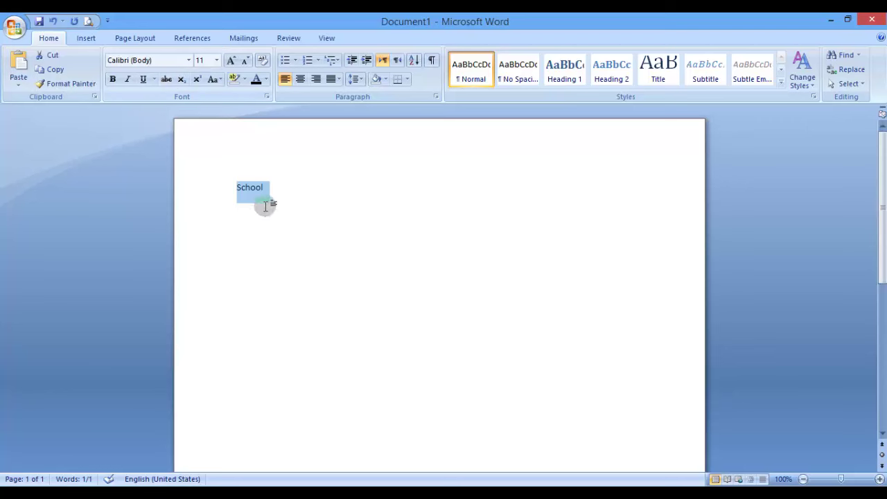
click(231, 60)
click(231, 61)
click(231, 60)
click(231, 60)
click(231, 60)
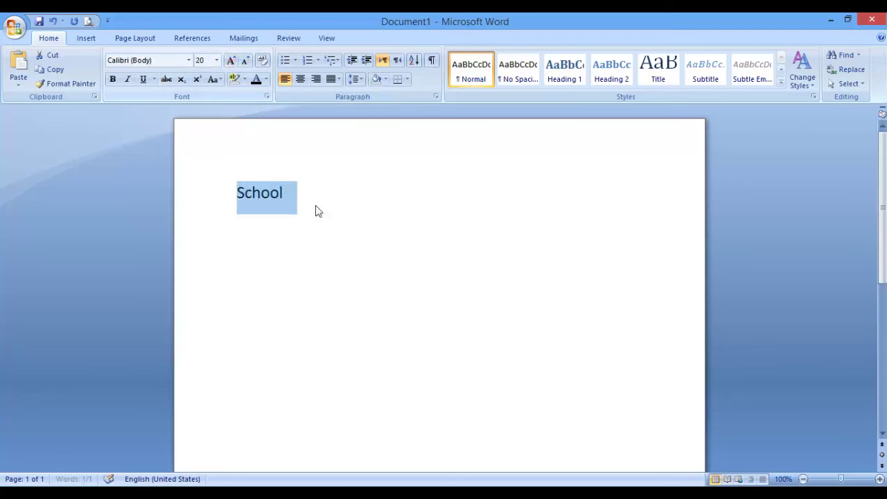
click(313, 186)
click(199, 186)
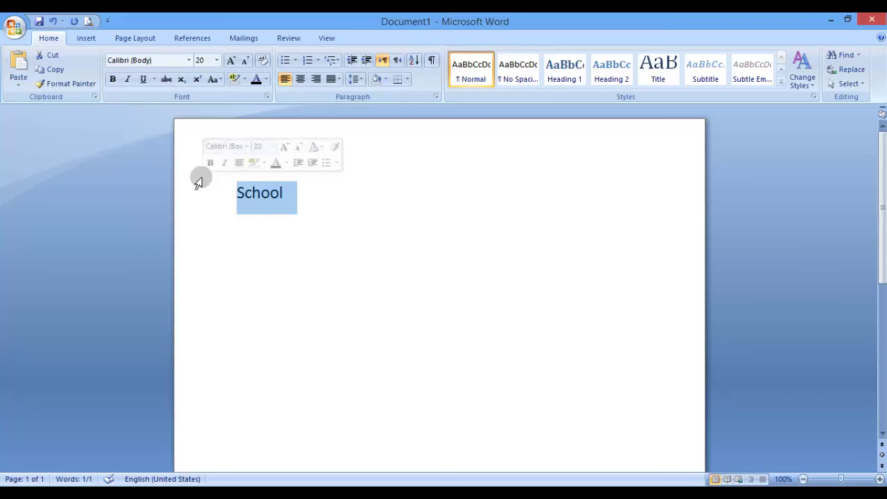
click(165, 80)
click(164, 80)
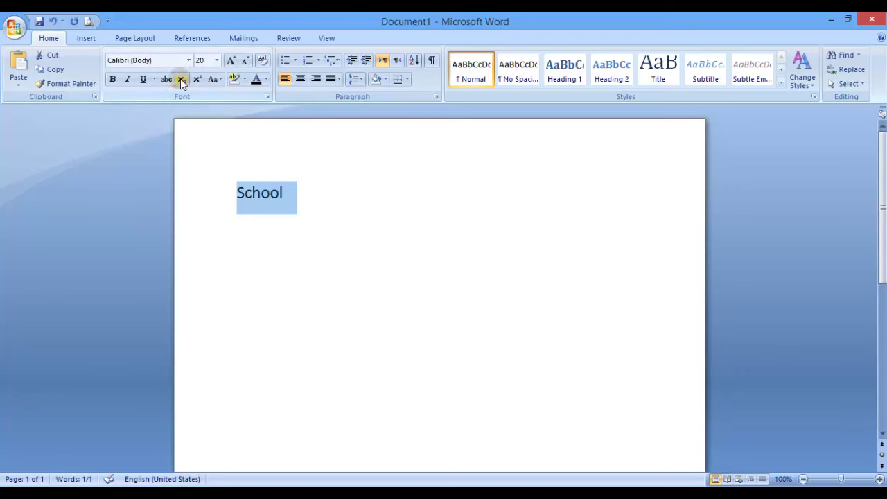
click(308, 193)
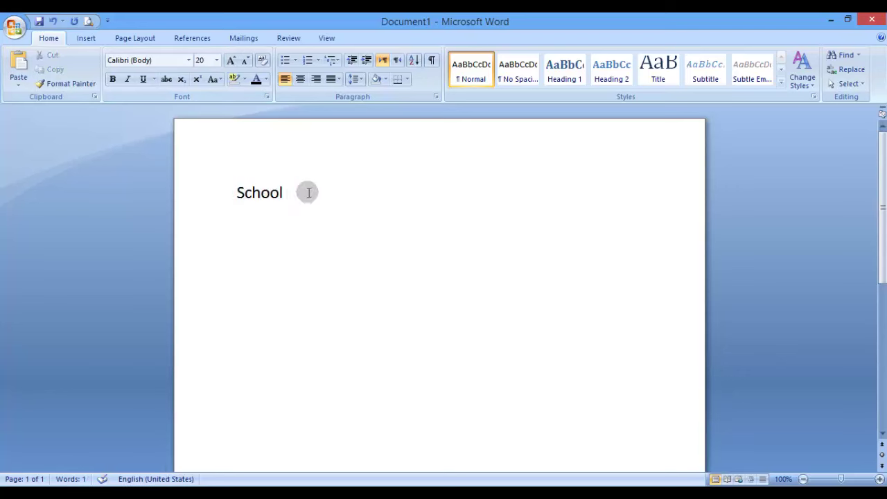
Step: After School, type X, then subscript 2222 followed by normal 22222x
text(X)
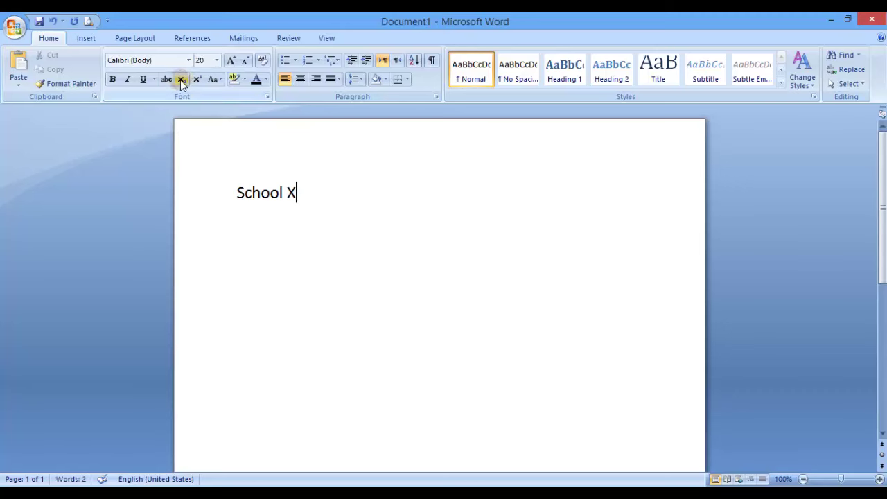
click(295, 191)
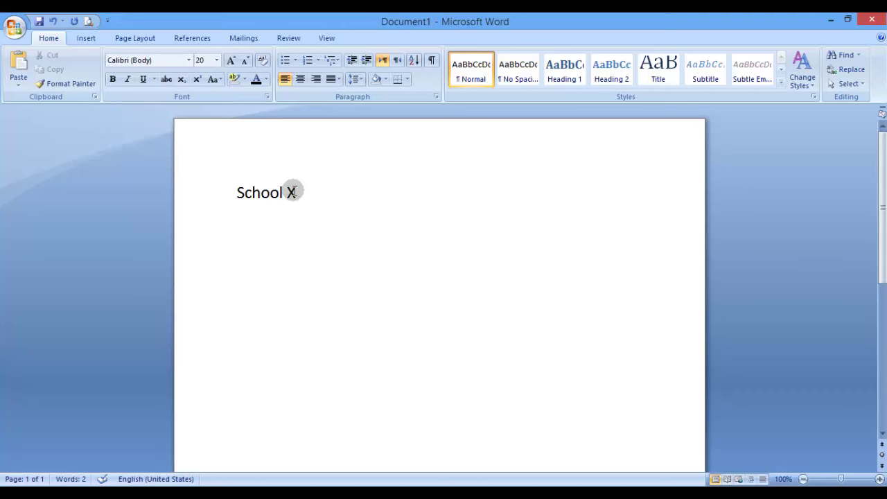
text(222)
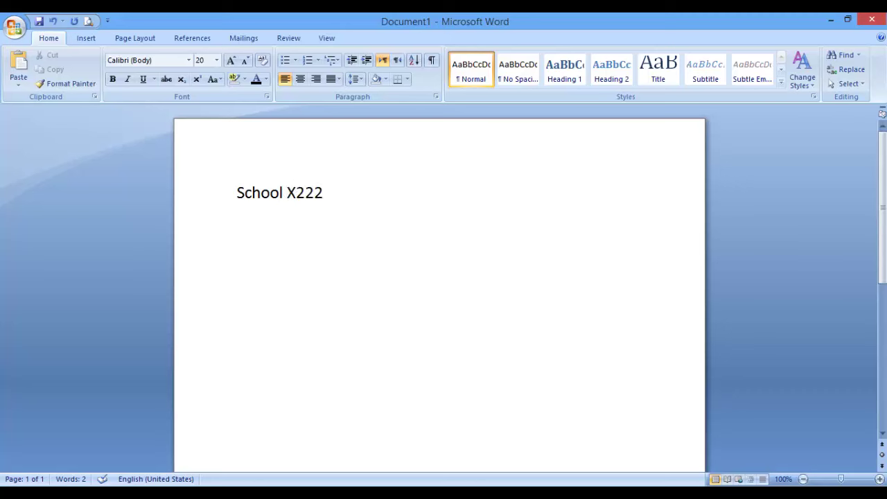
key(BackSpace)
key(BackSpace)
key(BackSpace)
click(181, 79)
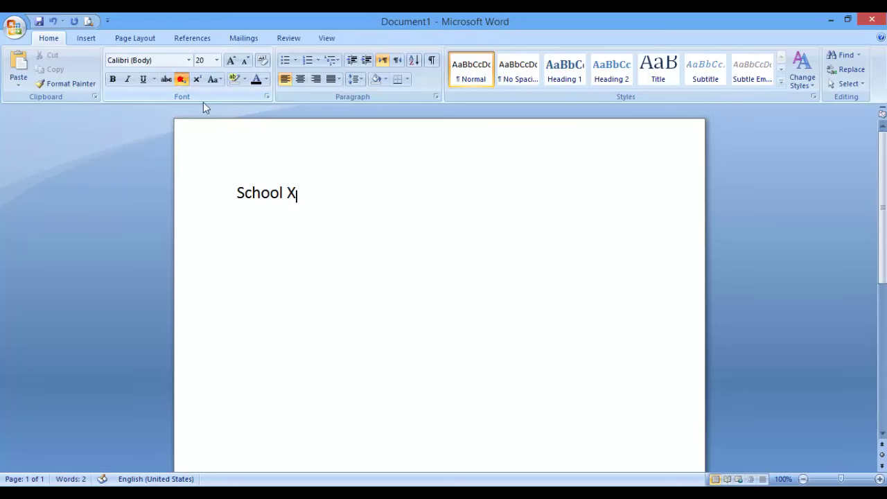
click(247, 135)
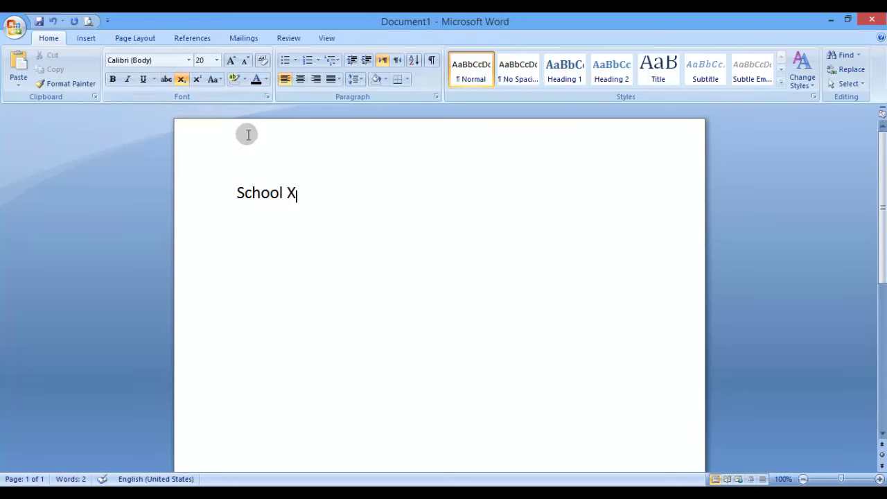
text(2222)
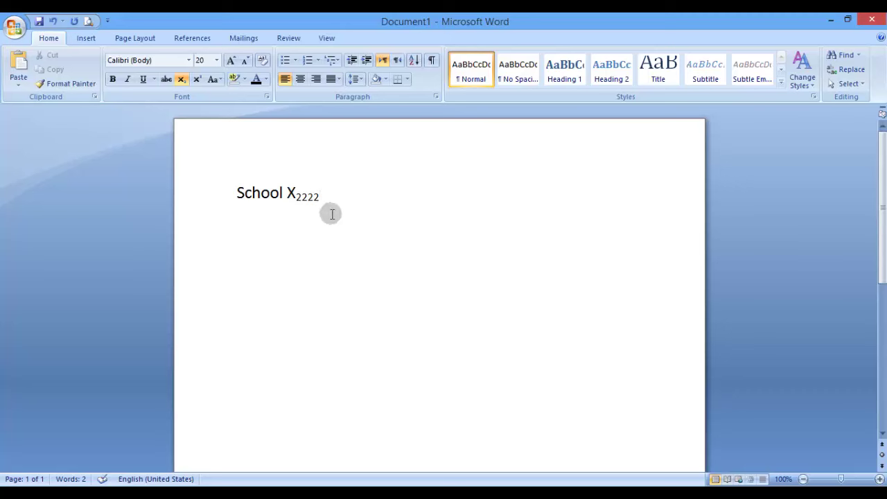
click(183, 81)
text(22)
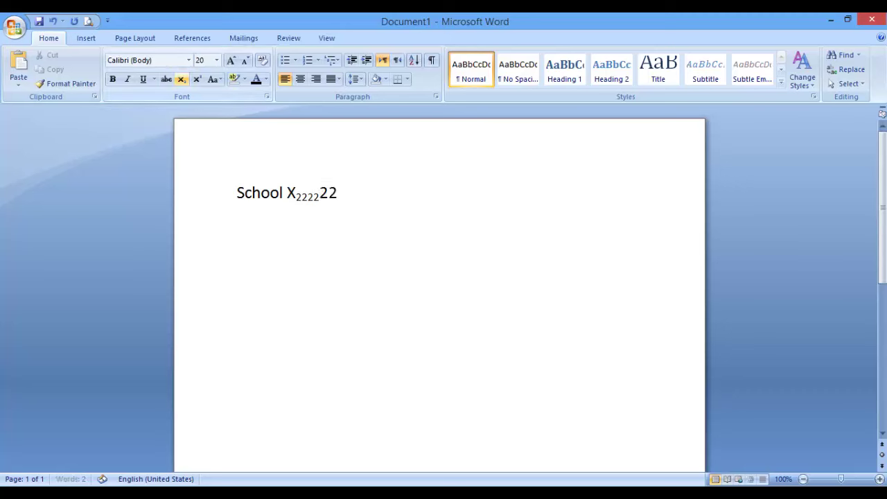
text(222)
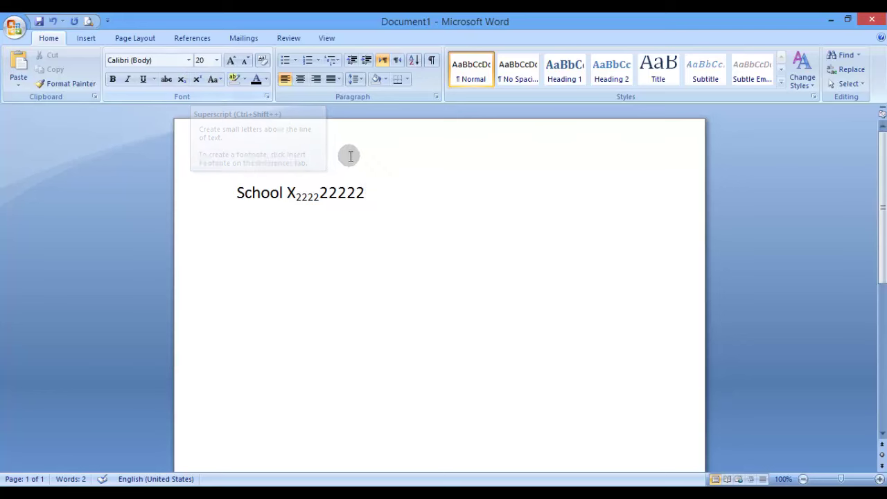
text(x)
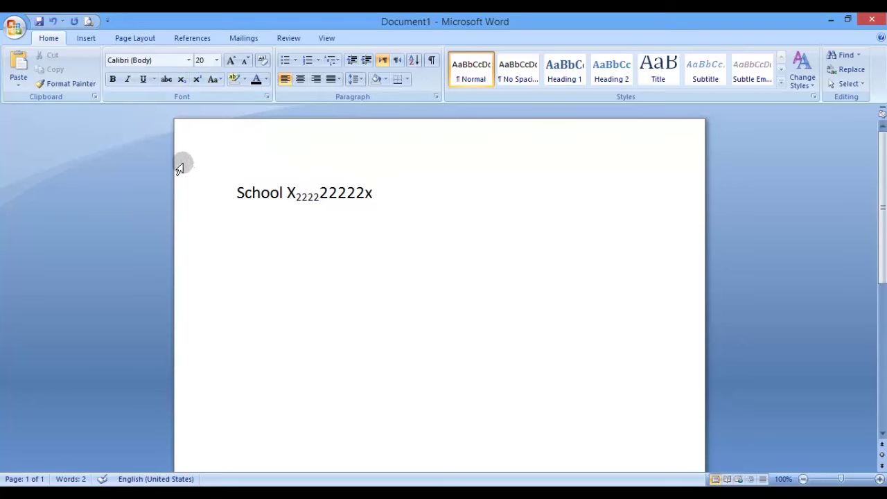
Step: Add superscript 122222, then type sasdsd and cut it from the line
click(198, 81)
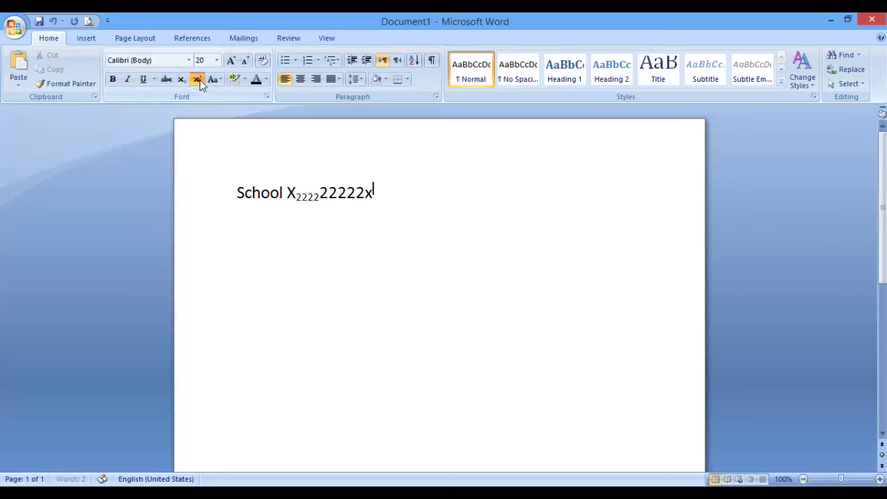
click(198, 80)
text(1)
text(22222)
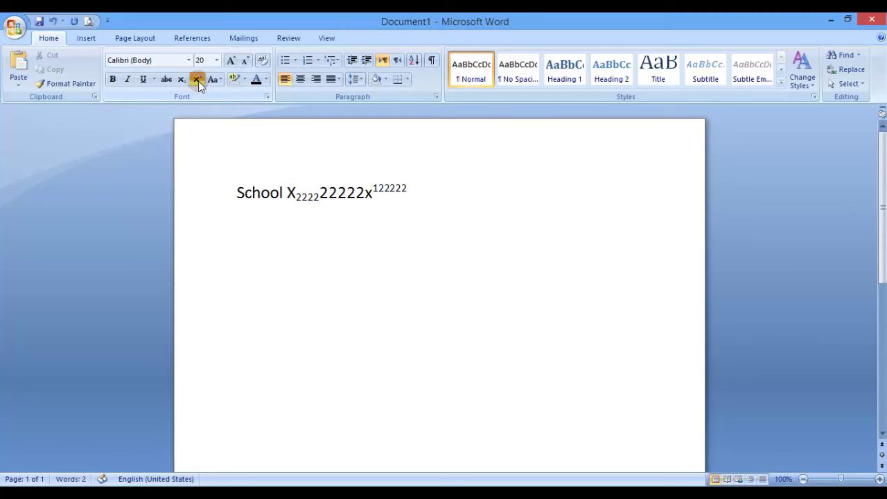
click(196, 79)
text(s)
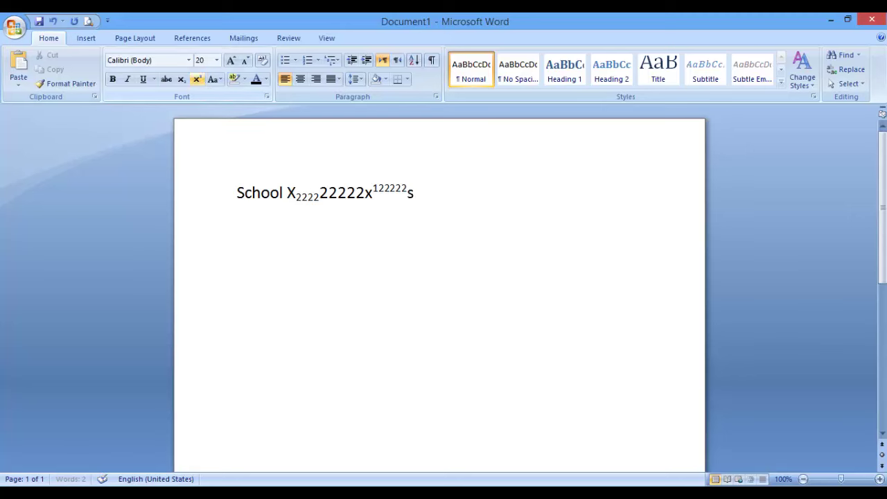
text(asdsd)
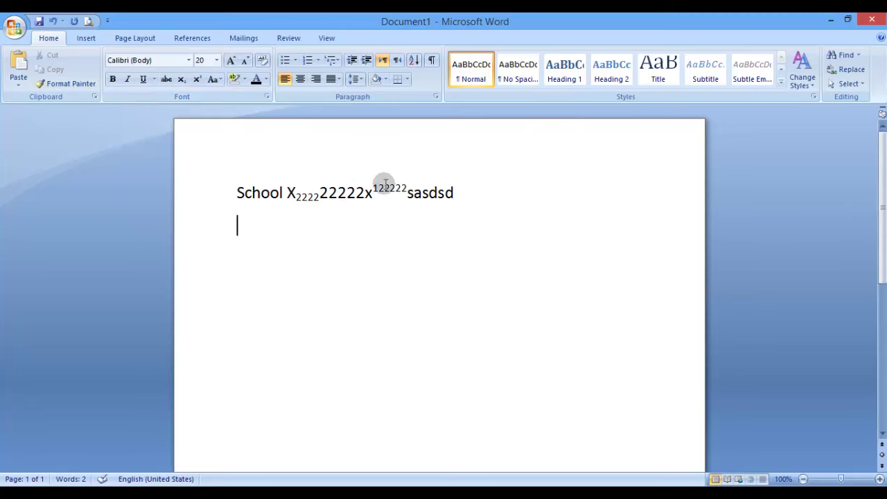
drag(455, 193, 406, 193)
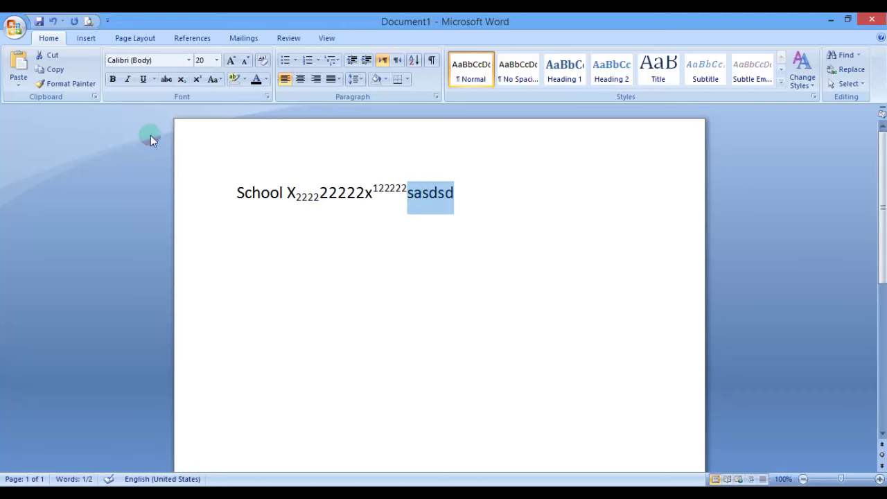
click(48, 55)
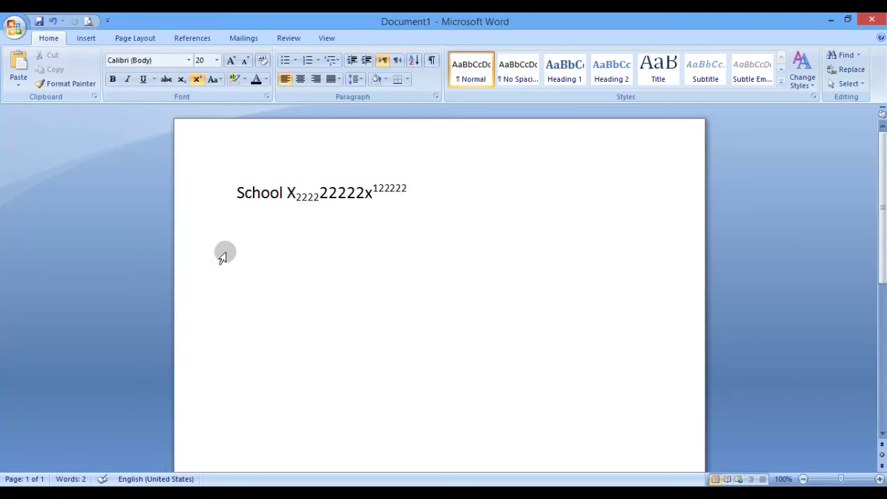
click(239, 225)
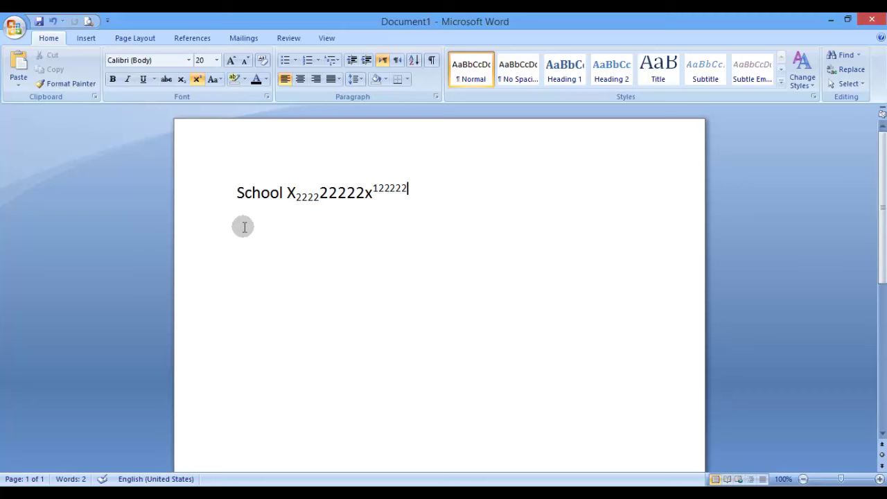
Step: Paste Sasdsd on the second line, copy it, and paste four more sasdsd lines below
click(15, 63)
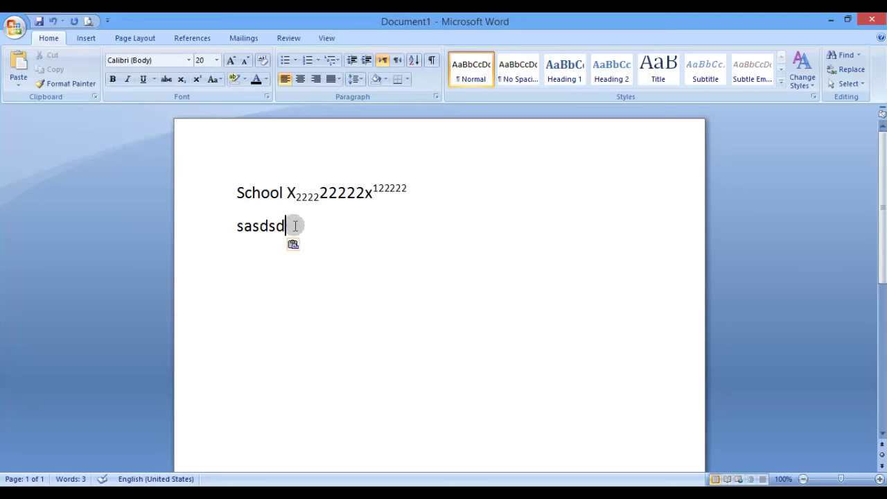
drag(294, 226, 221, 231)
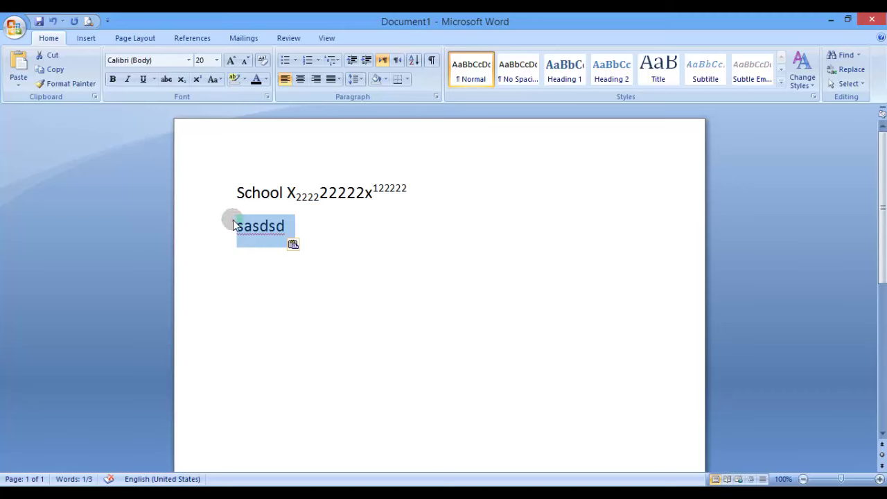
click(52, 70)
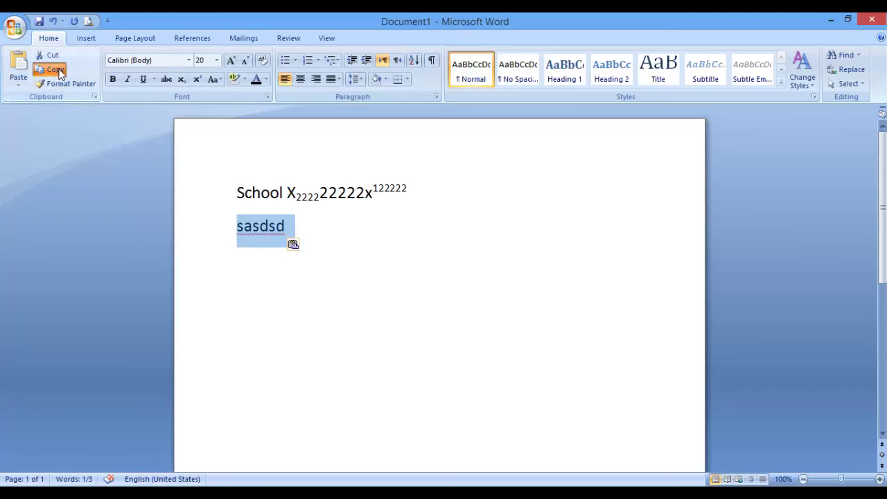
click(240, 263)
click(299, 233)
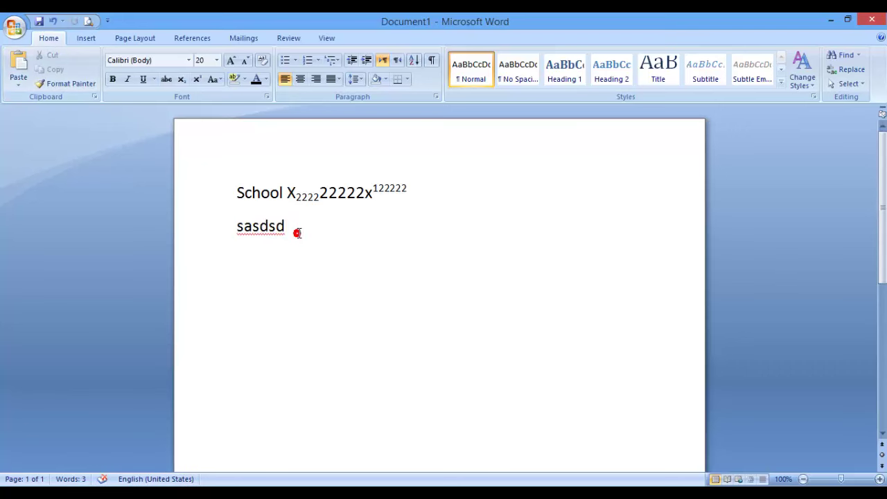
key(Return)
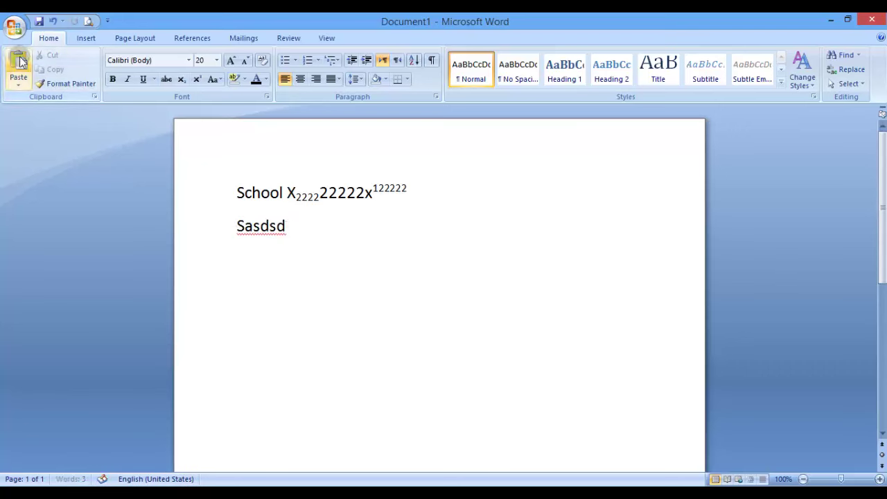
click(19, 64)
click(19, 64)
click(18, 64)
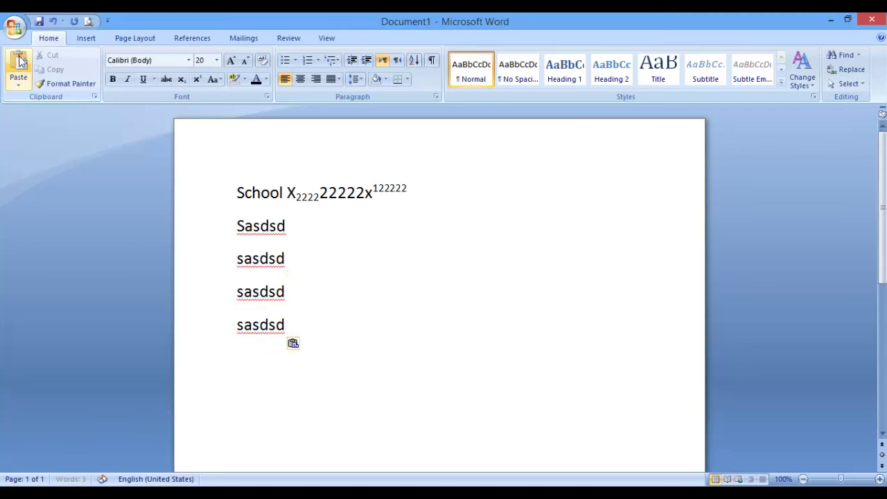
click(18, 63)
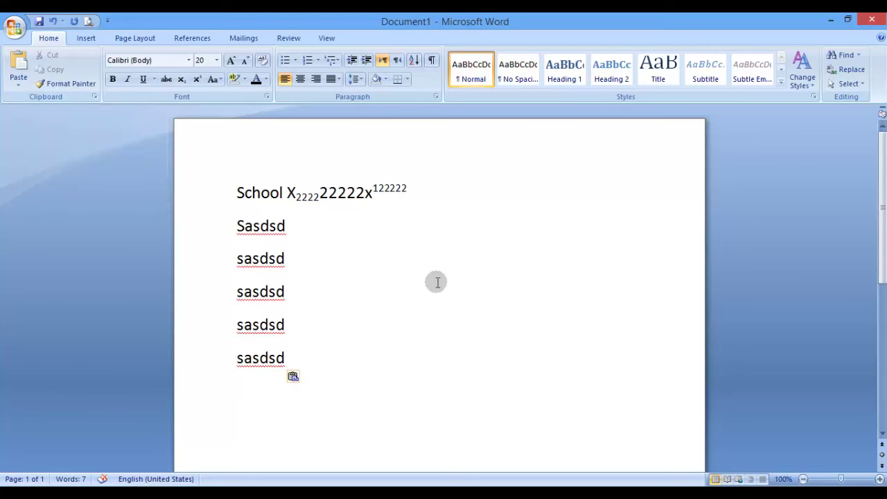
Step: Set the Sasdsd and sasdsd lines in Brush Script MT and grow them to 48 point
click(296, 250)
drag(296, 250, 237, 226)
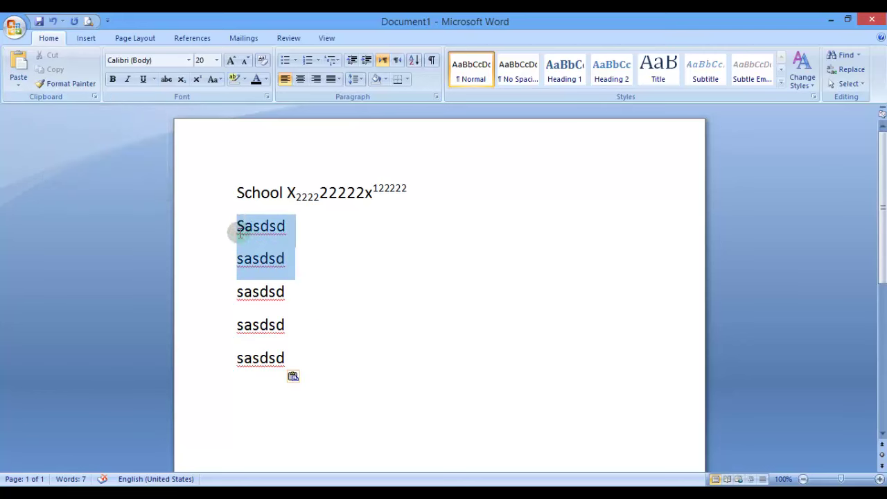
click(189, 60)
scroll(159, 136, down, 2)
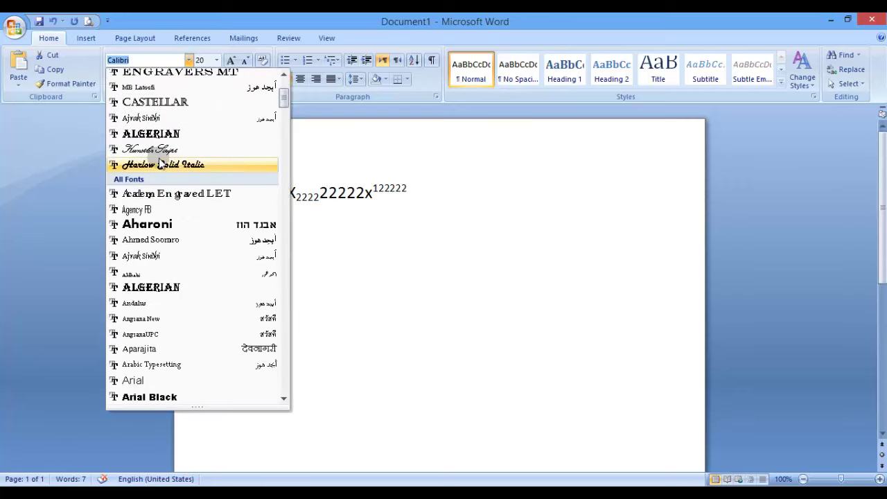
scroll(158, 136, up, 1)
click(154, 102)
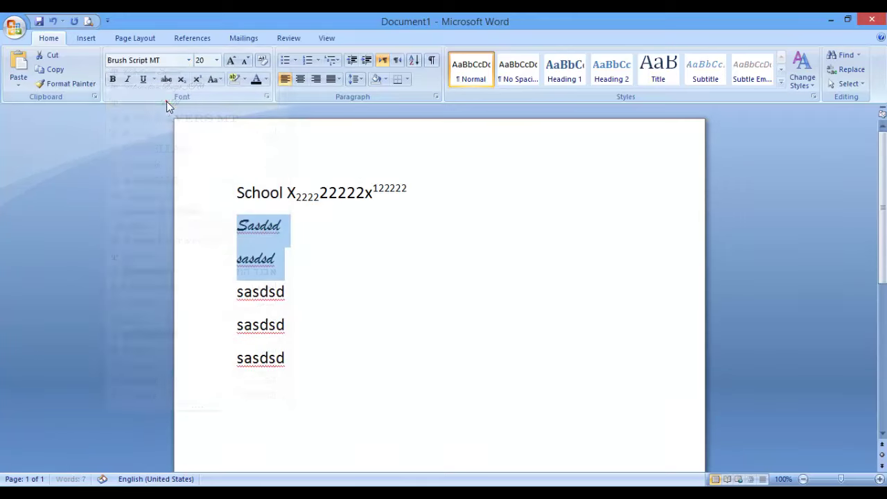
click(231, 61)
click(231, 61)
click(231, 60)
click(231, 61)
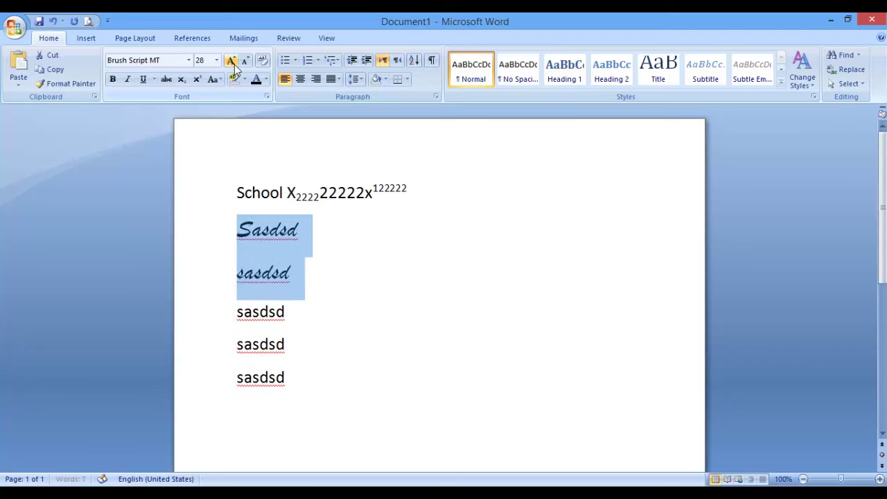
click(231, 60)
click(231, 60)
click(418, 393)
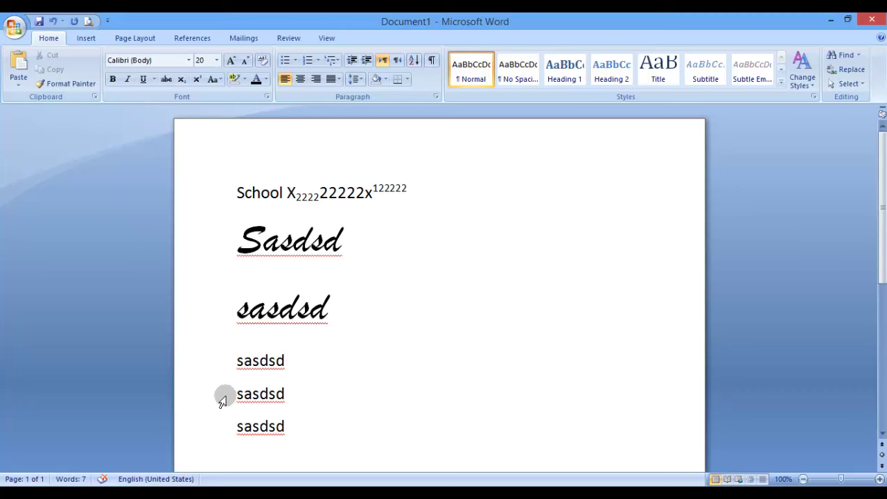
Step: Format Painter the 48-point Brush Script style onto the three plain lines, then delete all text
drag(222, 309, 226, 240)
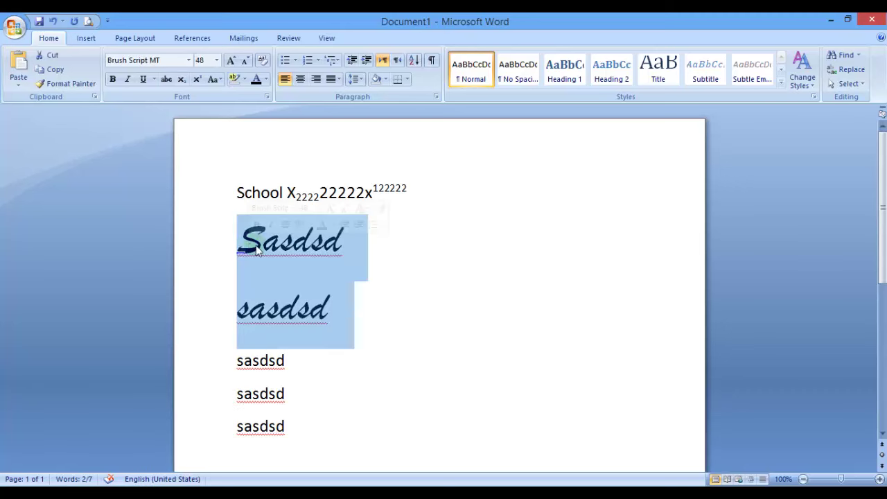
click(80, 84)
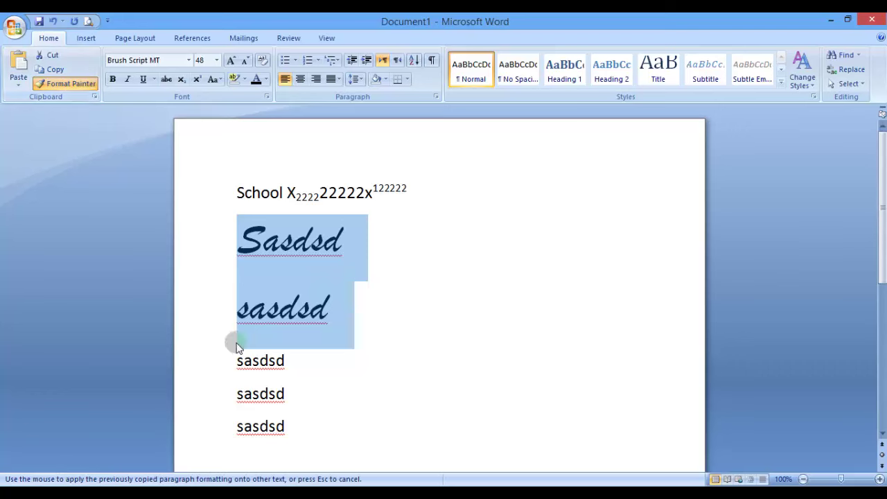
drag(230, 356, 323, 424)
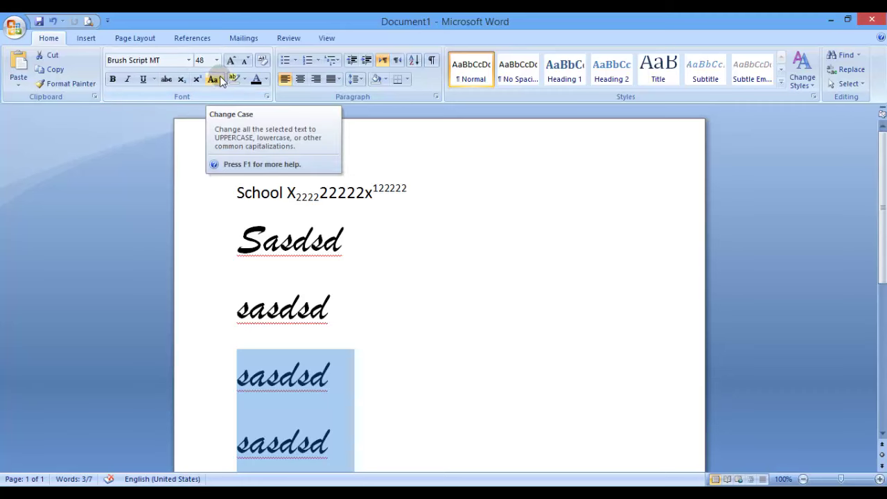
key(ctrl+a)
key(Delete)
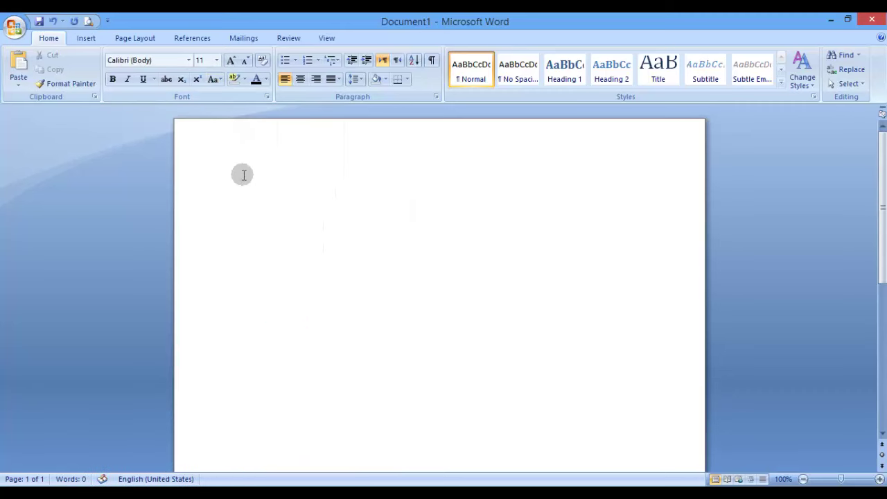
Step: Type a 'My name is …' sentence with the author's name, then copy it four times for five copies
text(My name is)
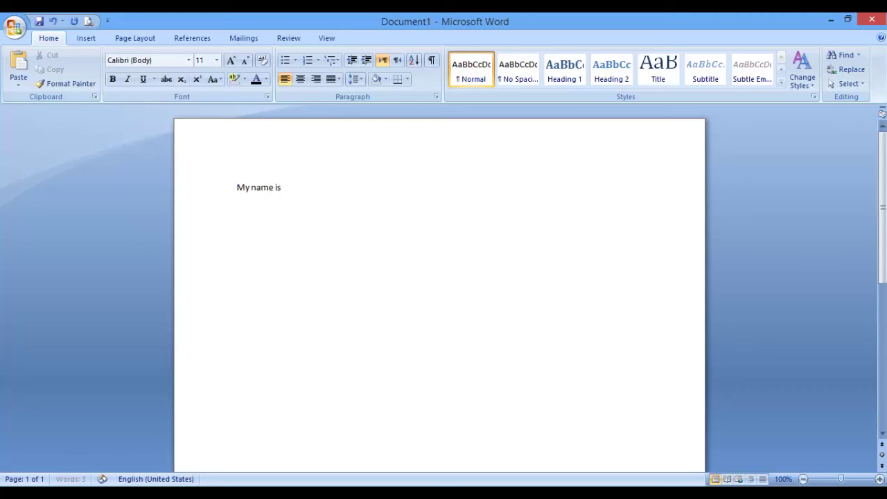
text(uhammad ali.)
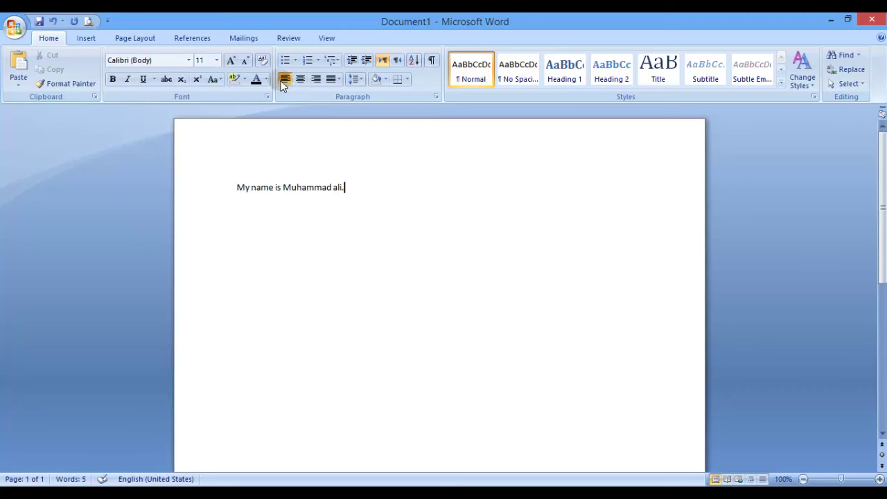
drag(362, 183, 231, 193)
key(ctrl+c)
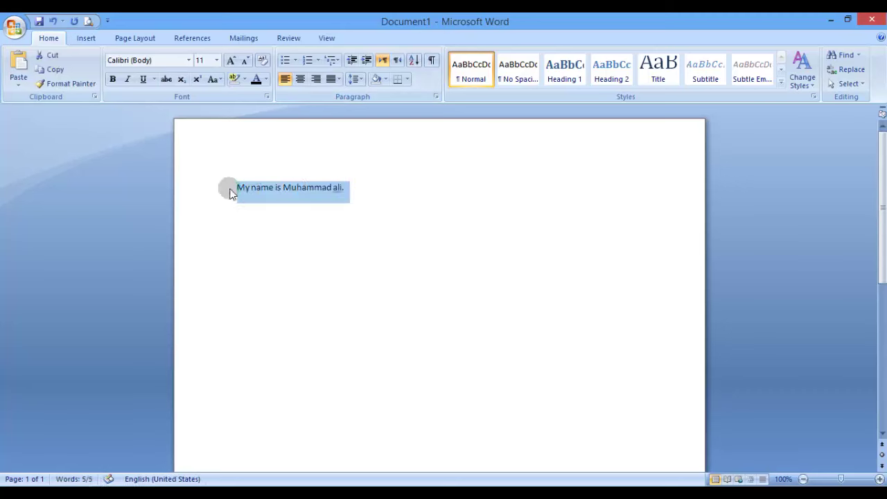
click(361, 186)
key(ctrl+v)
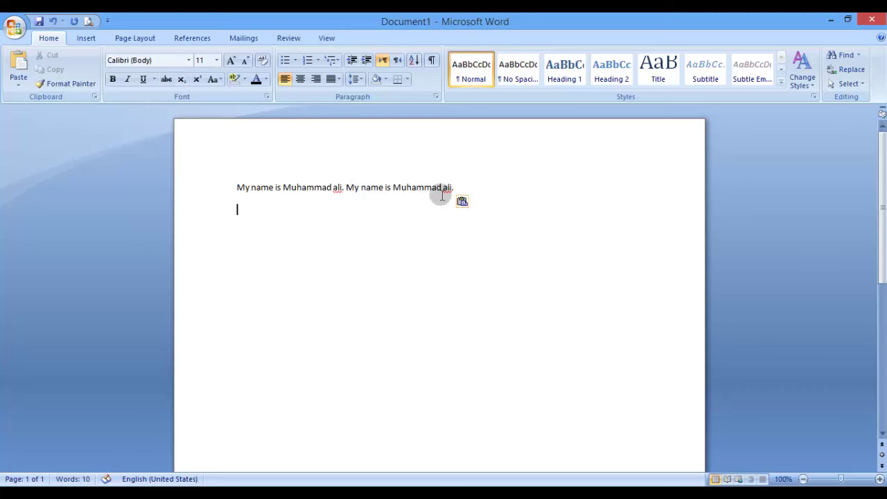
click(474, 190)
key(ctrl+v)
click(591, 191)
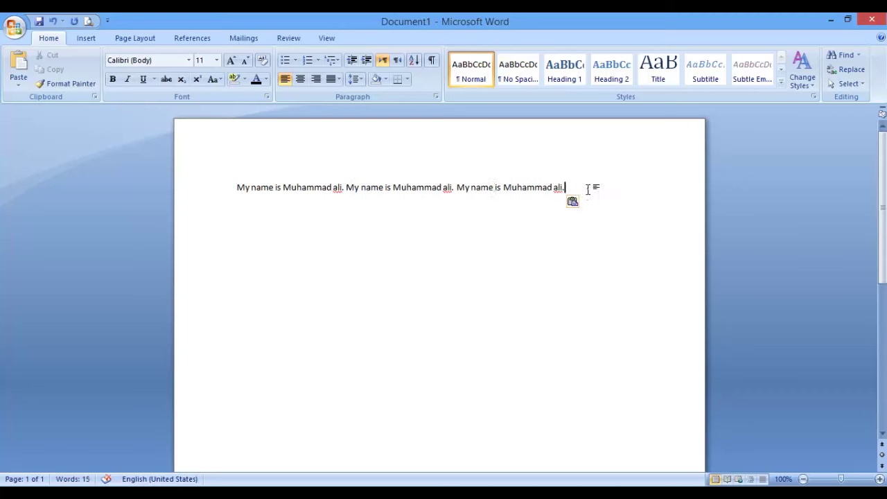
key(ctrl+v)
click(416, 208)
key(ctrl+v)
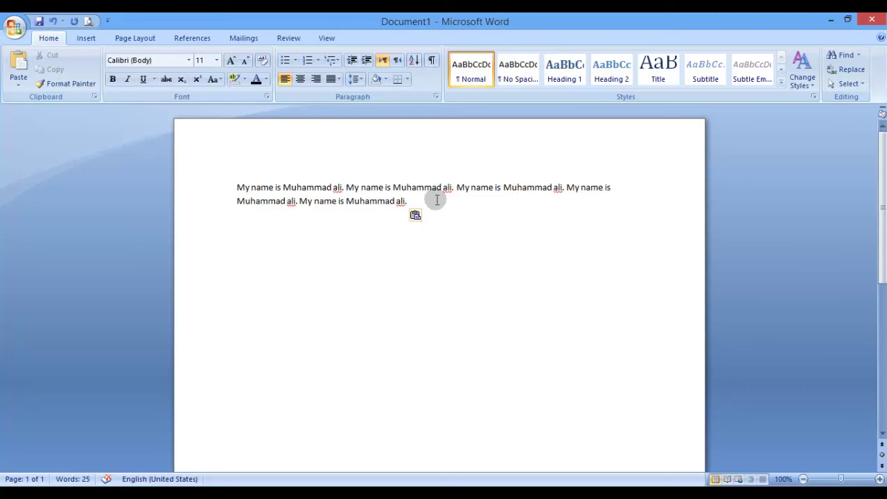
click(238, 189)
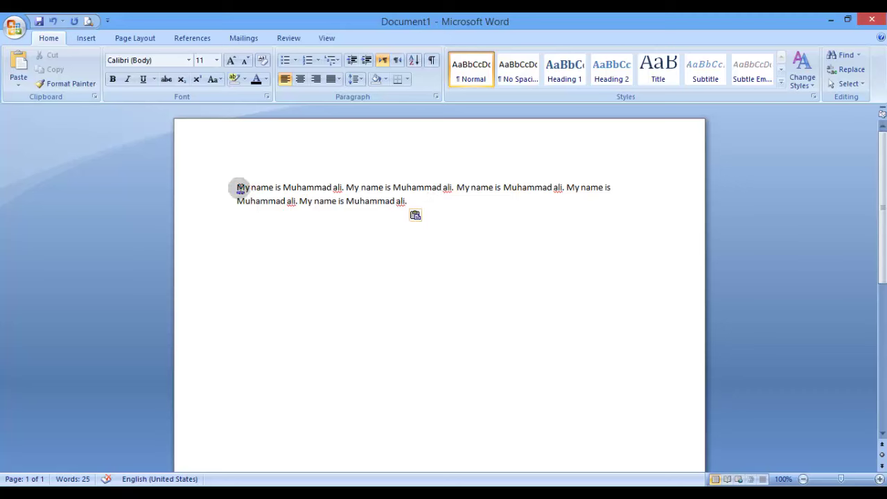
double_click(352, 187)
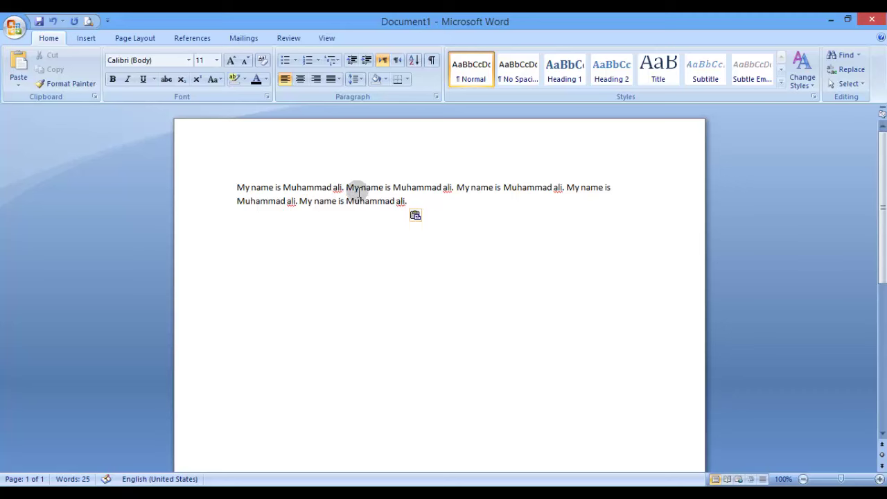
text(my)
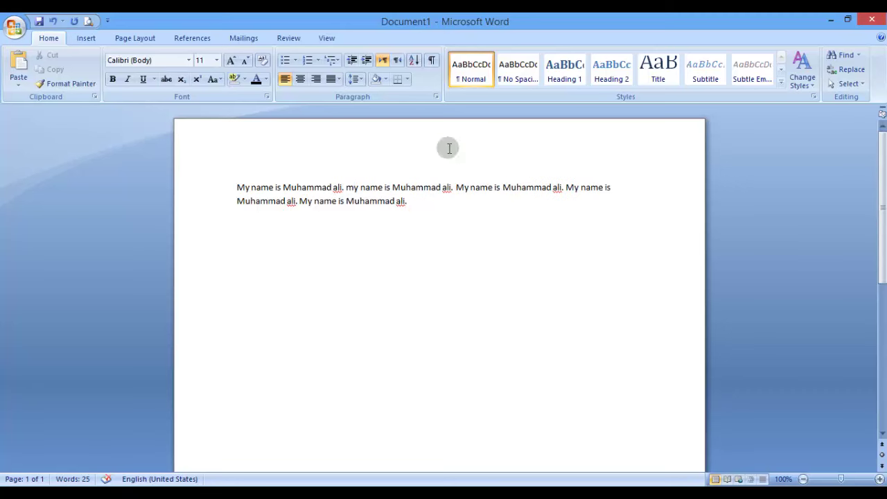
drag(422, 201, 236, 187)
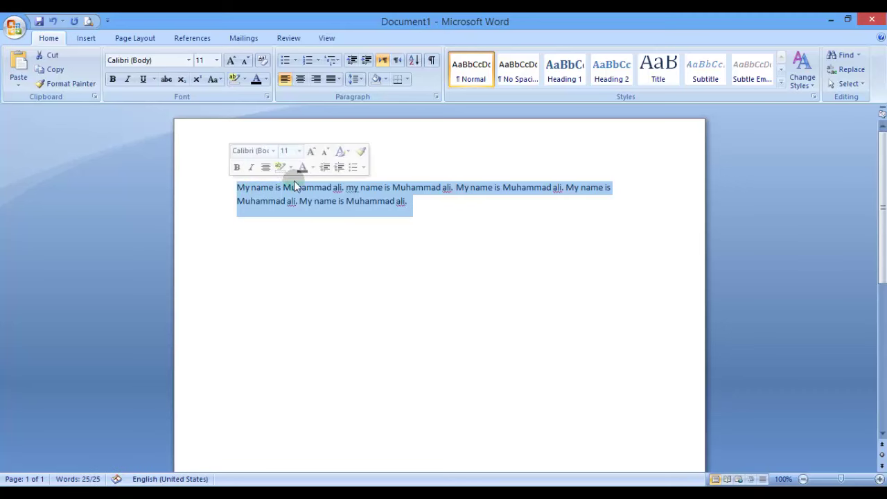
click(215, 79)
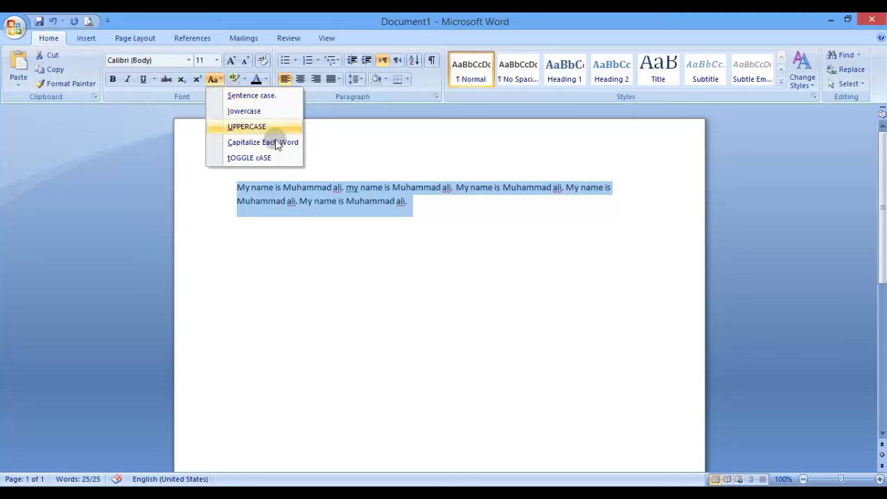
click(262, 97)
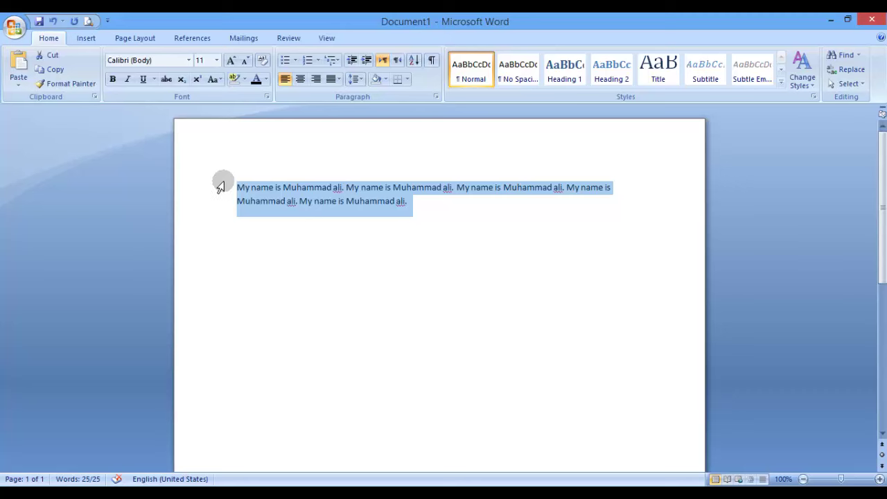
click(216, 79)
click(420, 218)
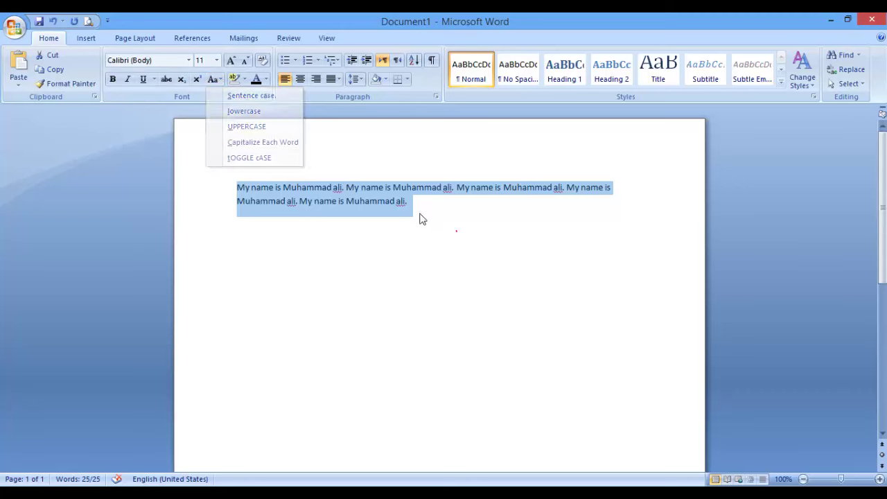
drag(420, 204, 231, 184)
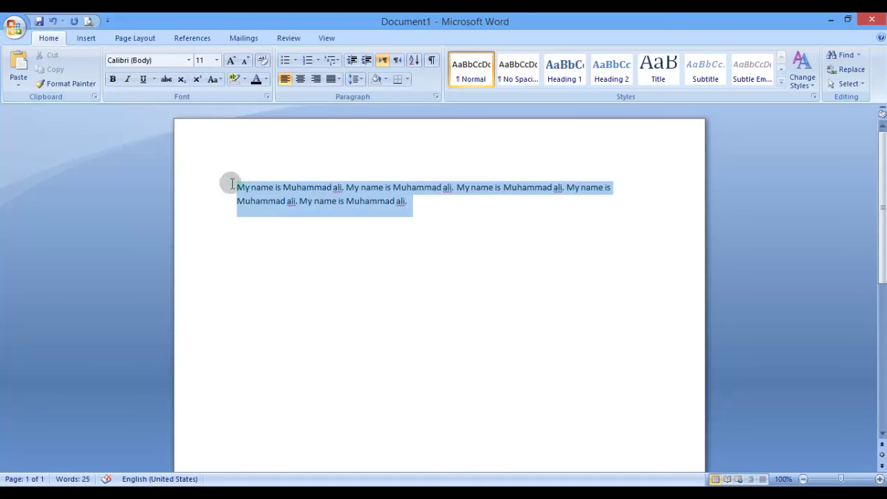
Step: Change the text to lowercase, then UPPERCASE, and finally Capitalize Each Word
click(213, 79)
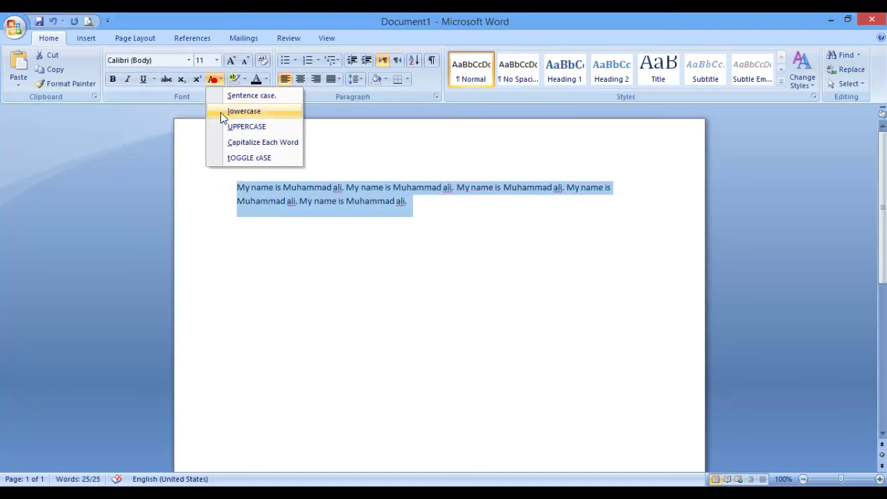
click(220, 112)
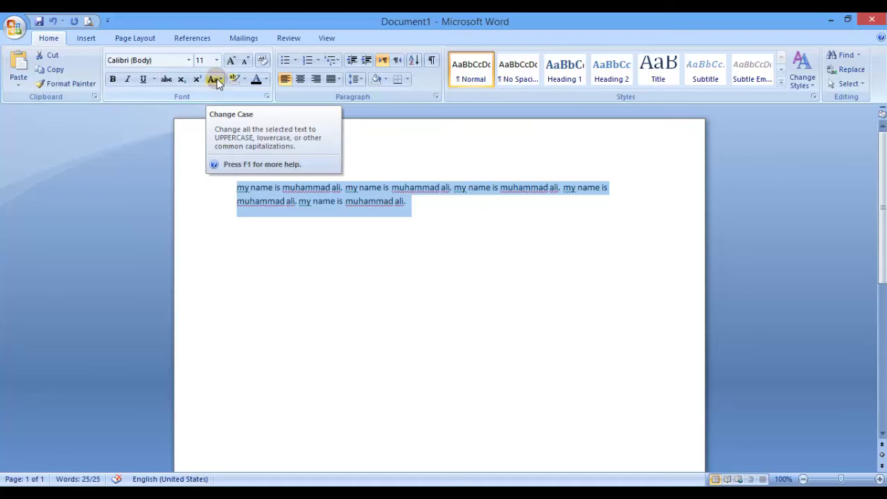
click(214, 80)
click(233, 129)
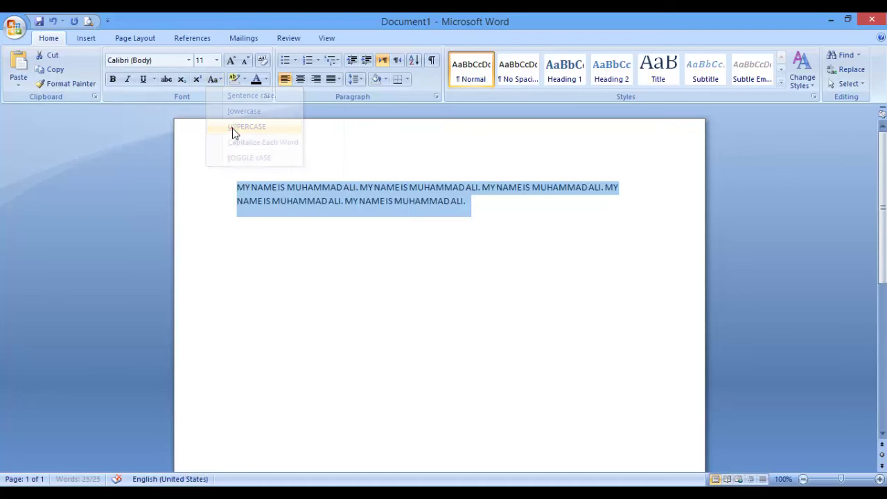
click(215, 79)
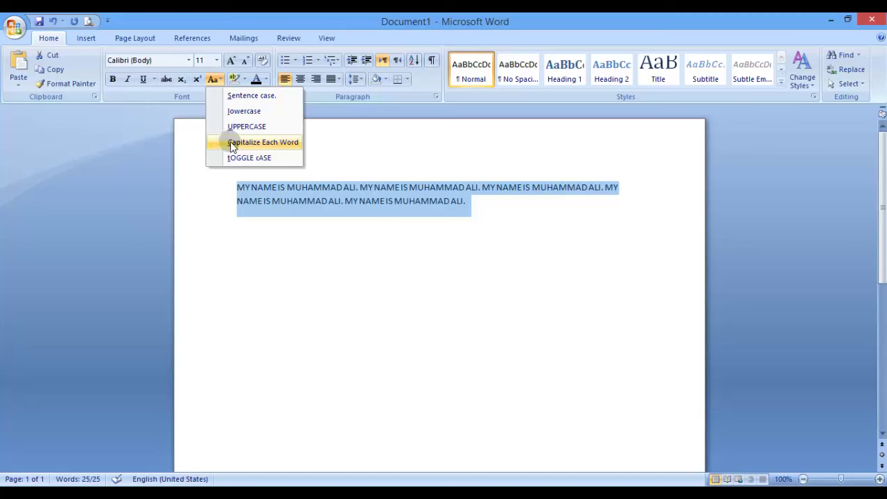
click(232, 143)
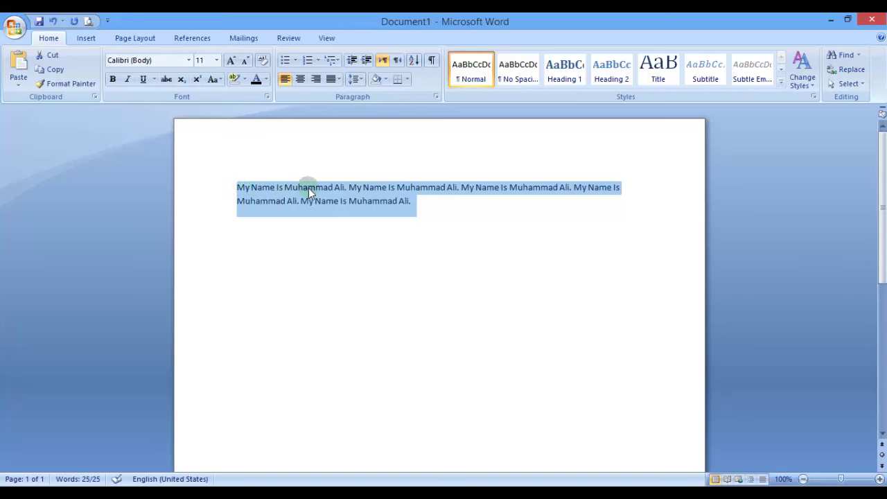
Step: Apply tOGGLE cASE to the five sentences, then switch them to Sentence case
click(213, 79)
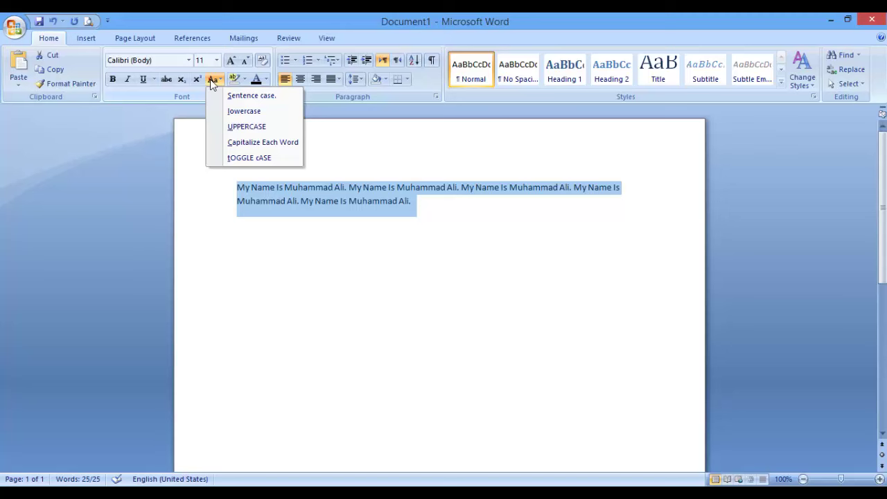
click(249, 158)
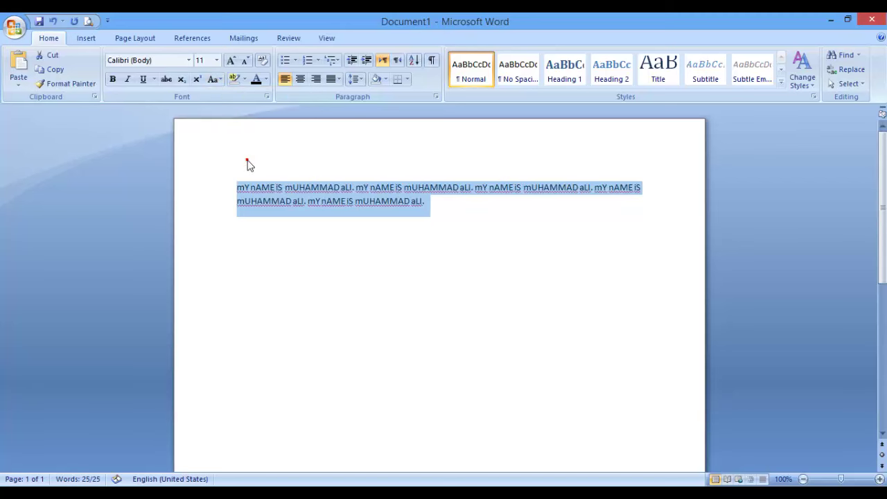
click(214, 78)
click(224, 99)
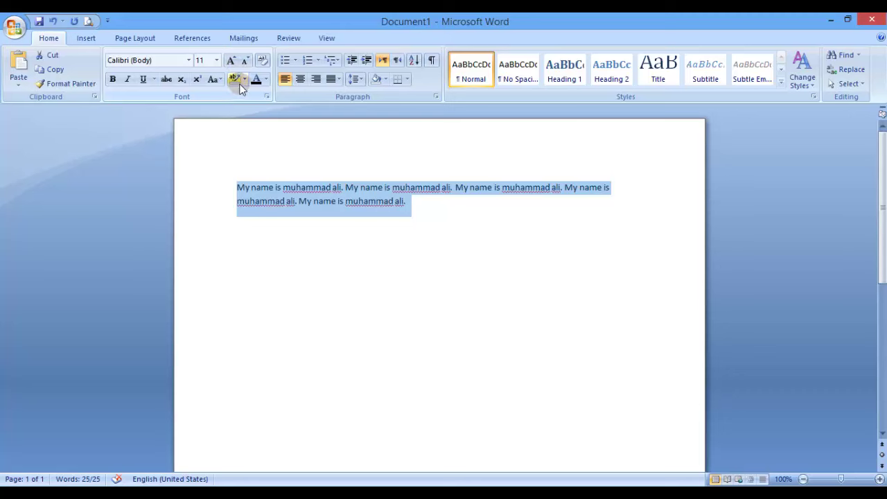
click(352, 201)
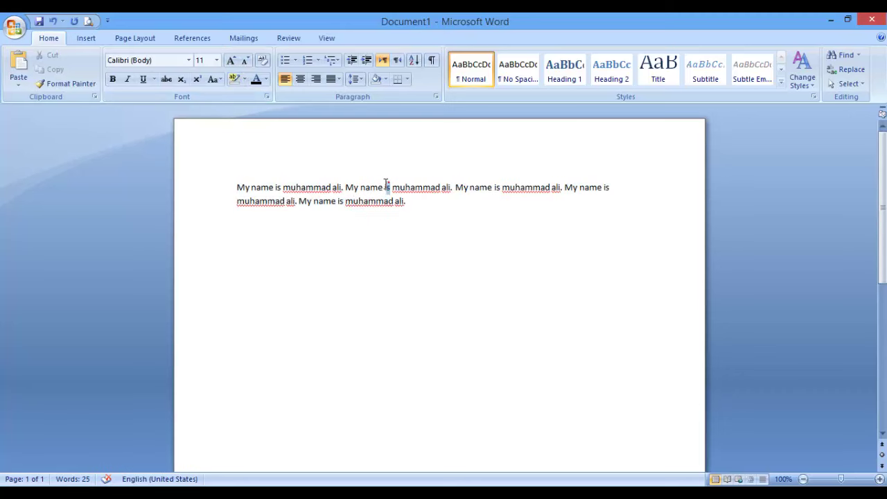
Step: Highlight 'My name is' and 'hammad' in yellow, then select the whole paragraph
drag(386, 187, 343, 187)
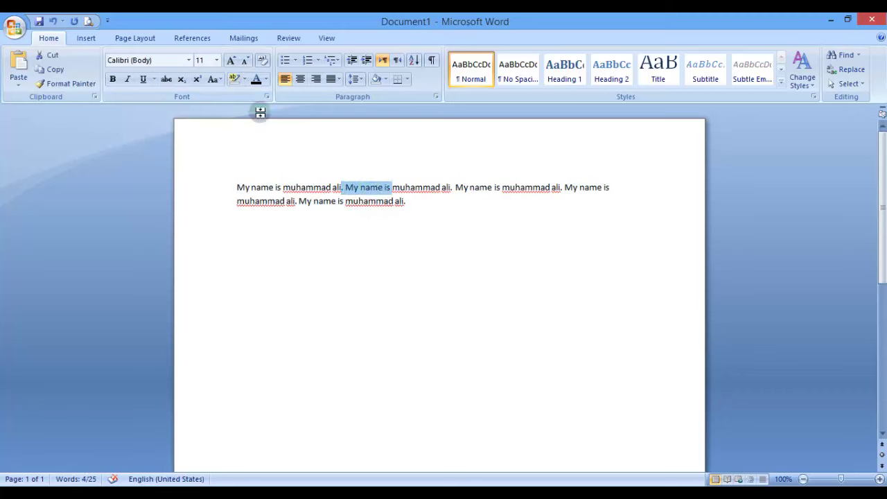
click(245, 78)
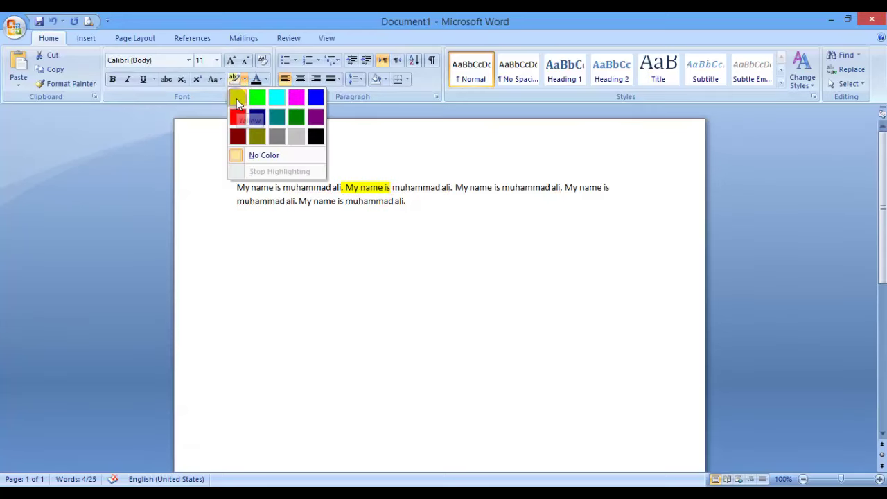
click(236, 100)
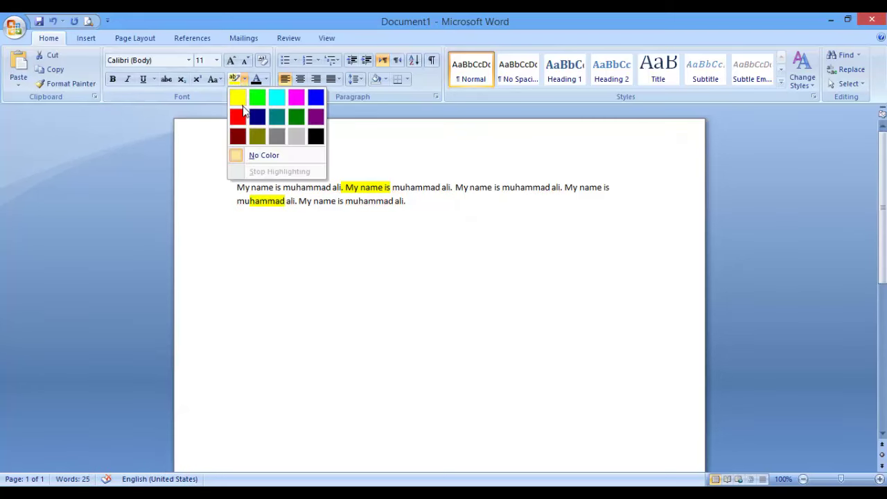
click(238, 101)
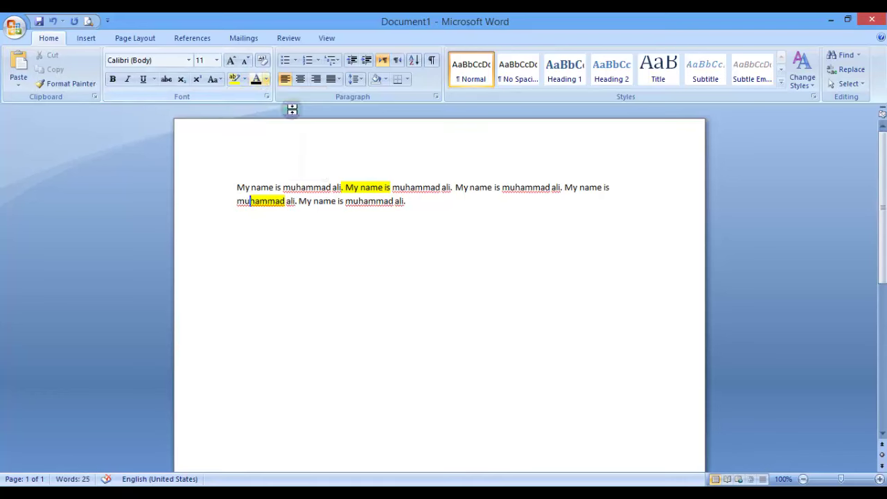
click(425, 208)
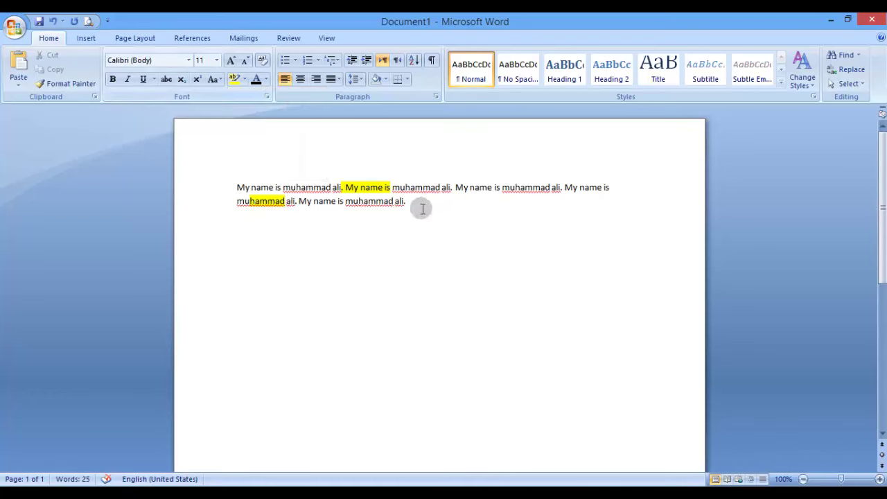
drag(427, 213, 217, 179)
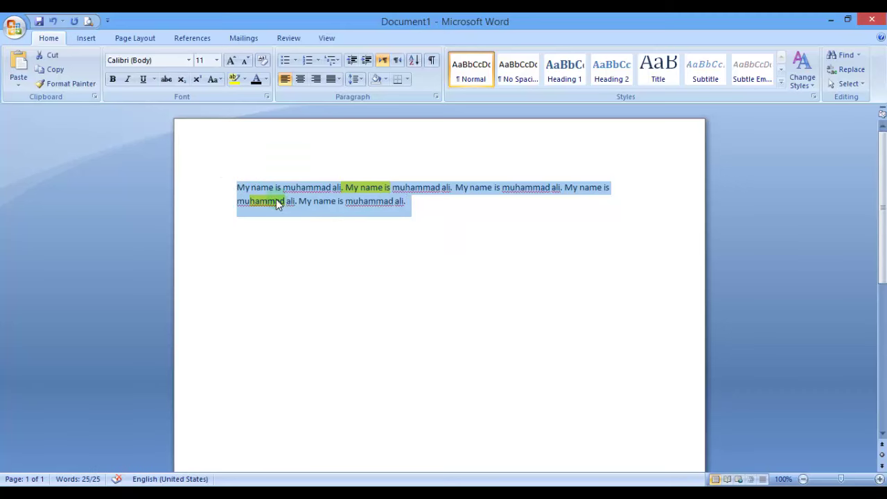
Step: Color the selected five-sentence paragraph red with the Font Color palette
click(280, 179)
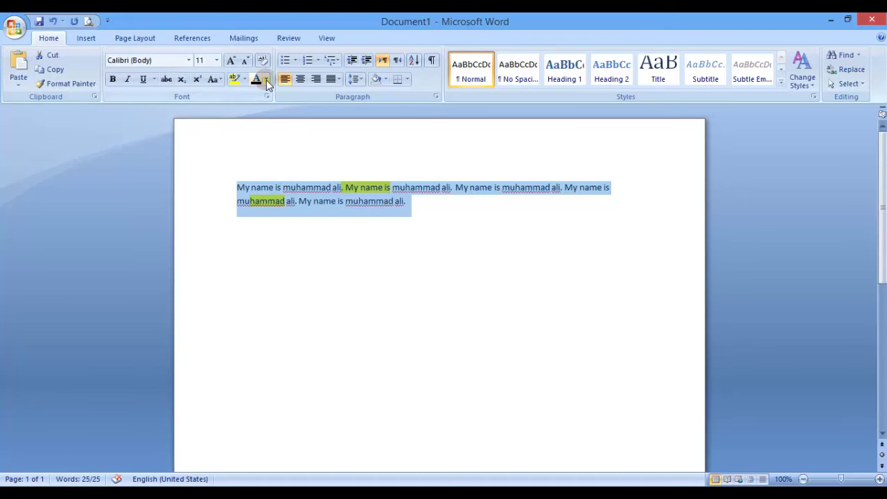
click(266, 79)
click(269, 192)
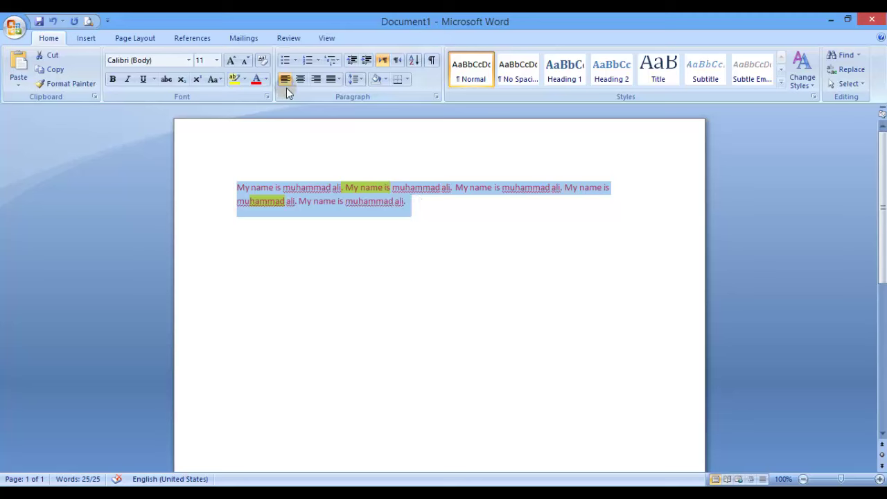
click(414, 200)
text(fsdfsd)
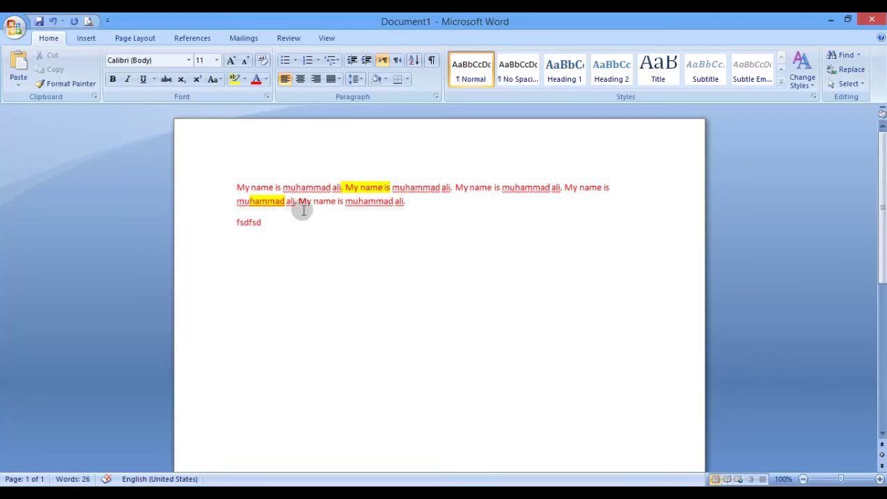
Step: Center the red 'fsdfsd' line, right-align it, then return it to left alignment
click(298, 80)
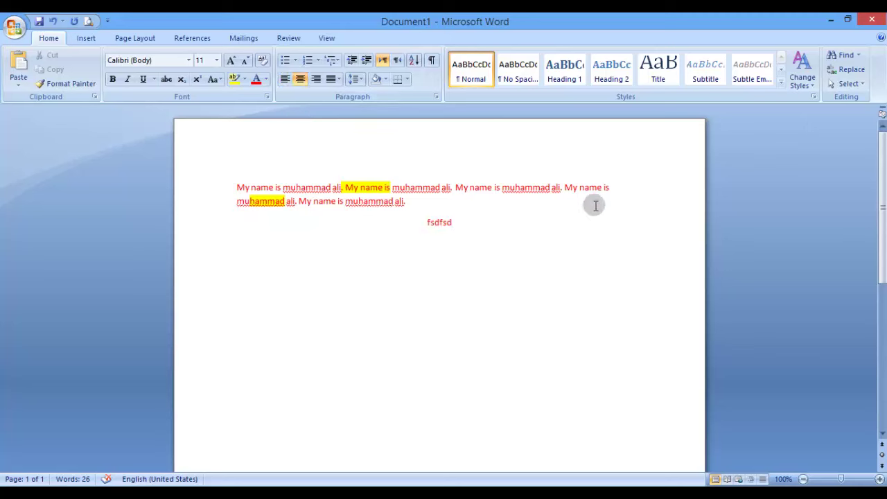
click(316, 81)
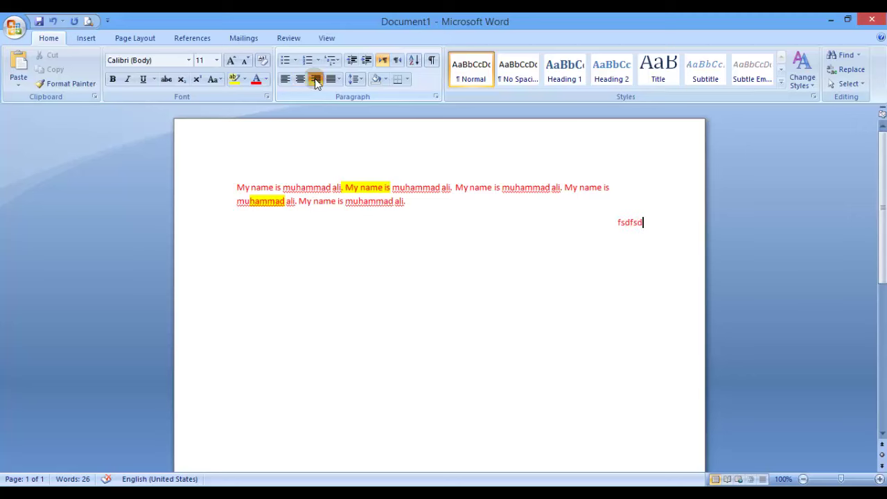
click(285, 80)
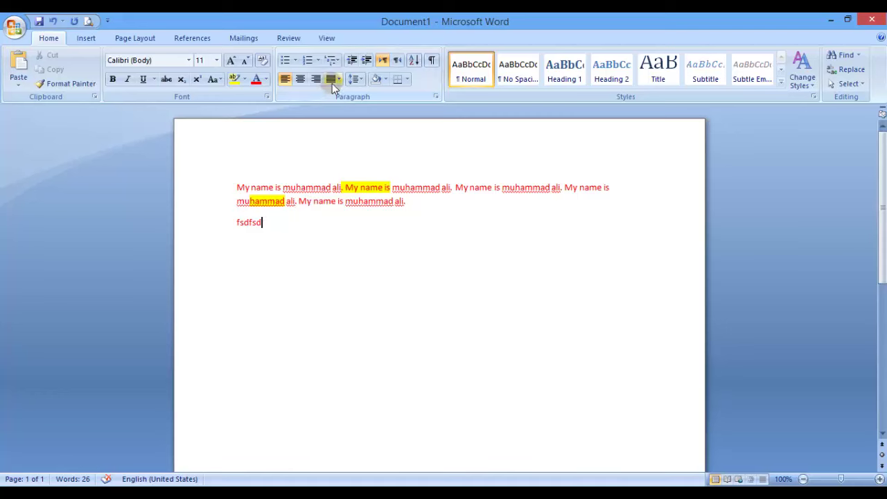
Step: Delete the 'fsdfsd' test line and set the paragraph's highlight to No Color
drag(262, 223, 227, 218)
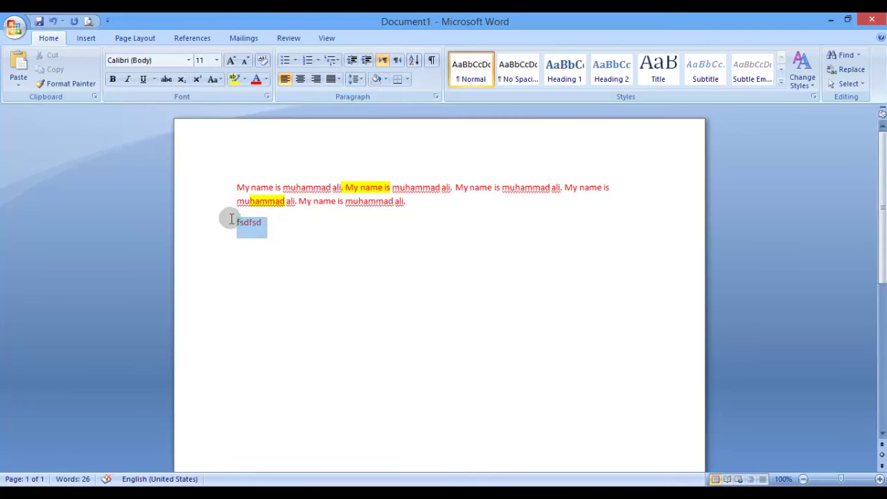
key(BackSpace)
drag(411, 204, 221, 174)
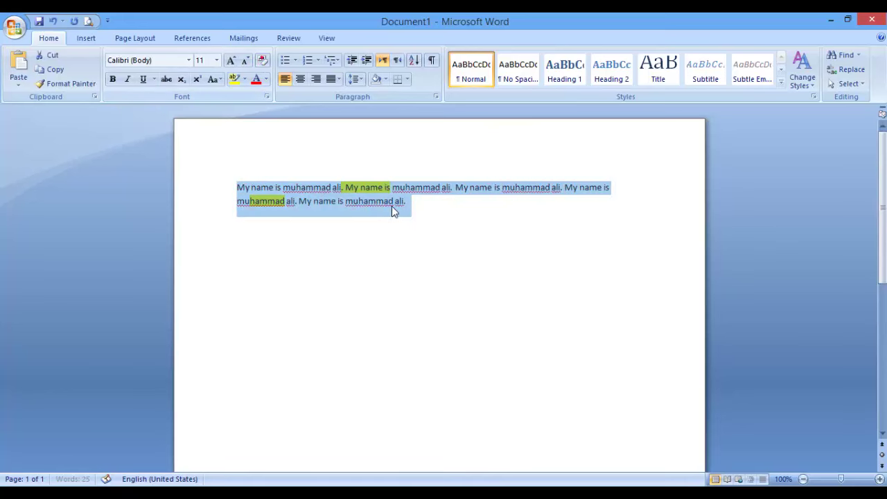
click(244, 79)
click(257, 154)
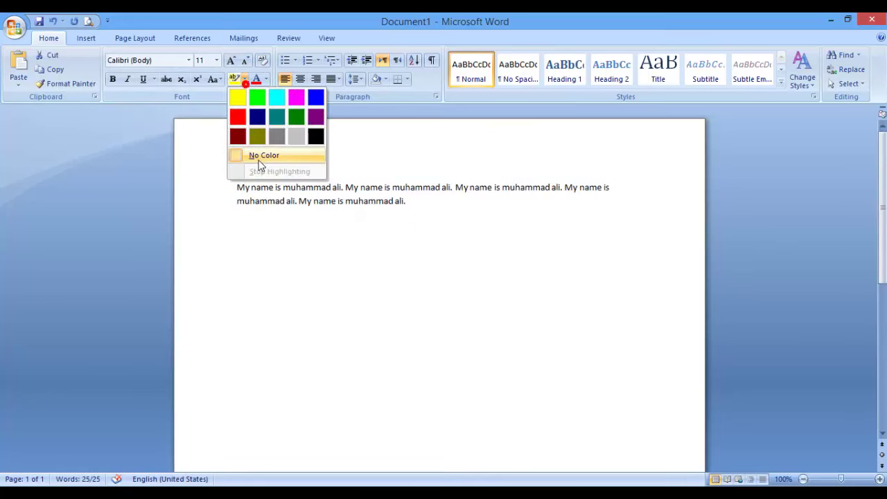
Step: Copy the five sentences and paste them repeatedly at the end to build a 150-word paragraph
drag(412, 205, 226, 178)
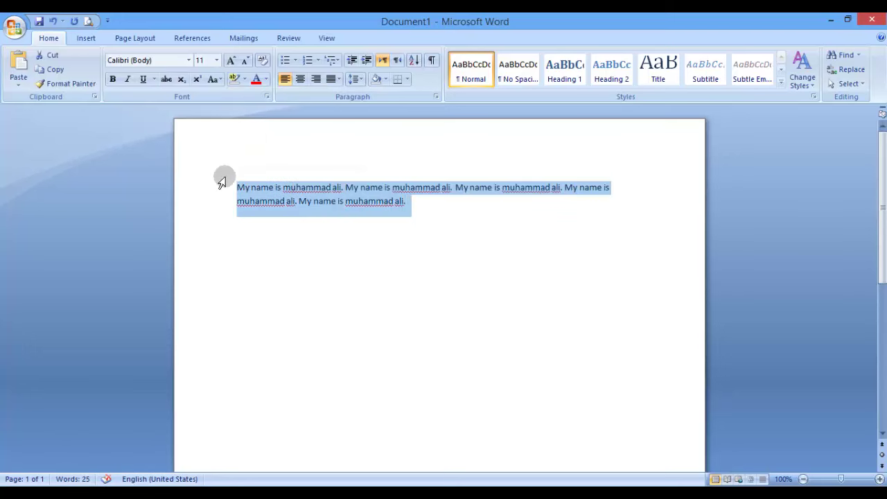
key(ctrl+c)
click(432, 202)
key(ctrl+v)
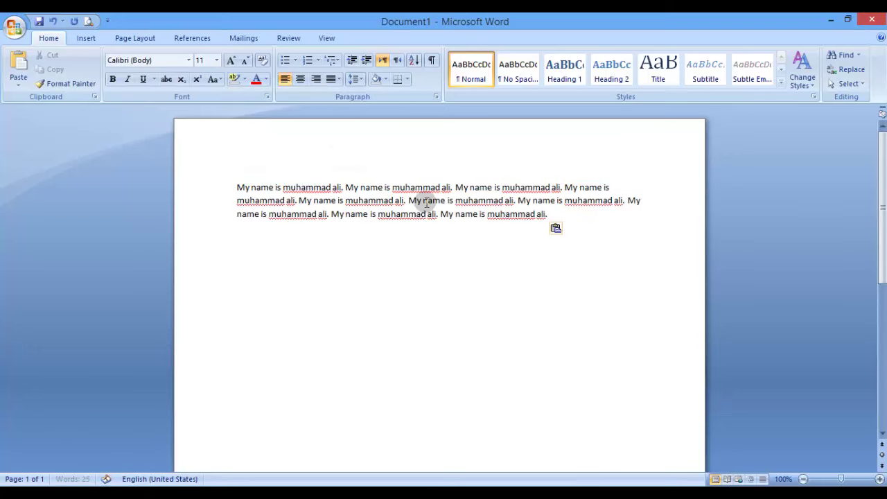
key(ctrl+v)
key(ctrl+v)
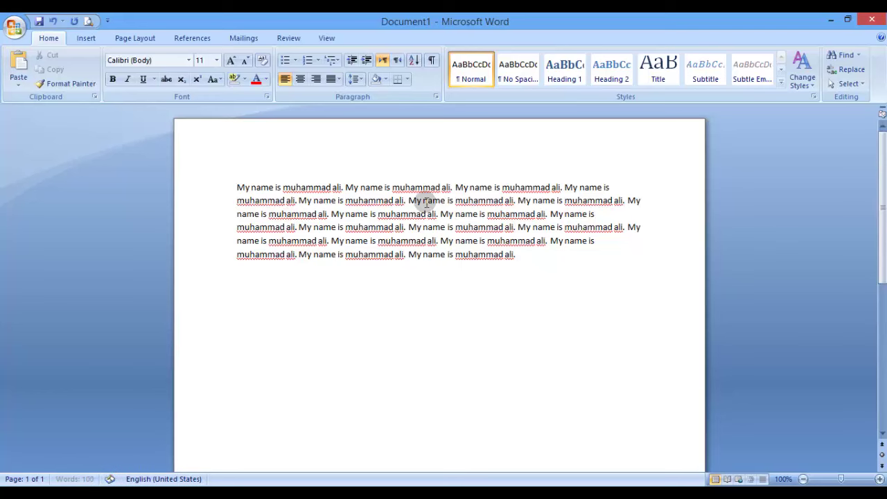
key(ctrl+v)
key(ctrl+v)
key(Return)
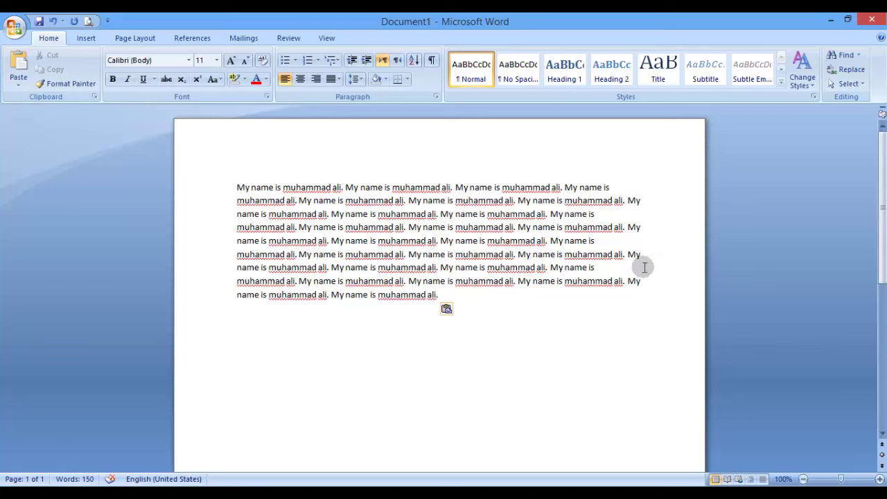
Step: Apply Justify alignment to the whole 150-word paragraph
drag(450, 299, 191, 183)
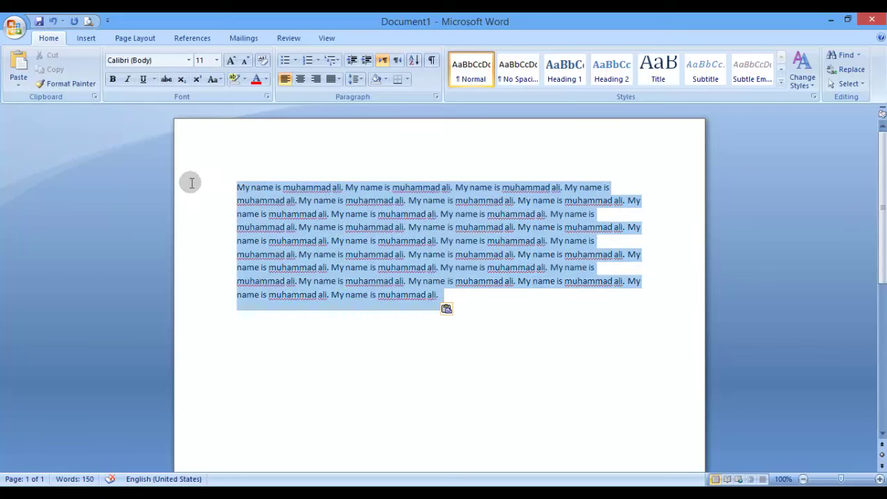
click(338, 79)
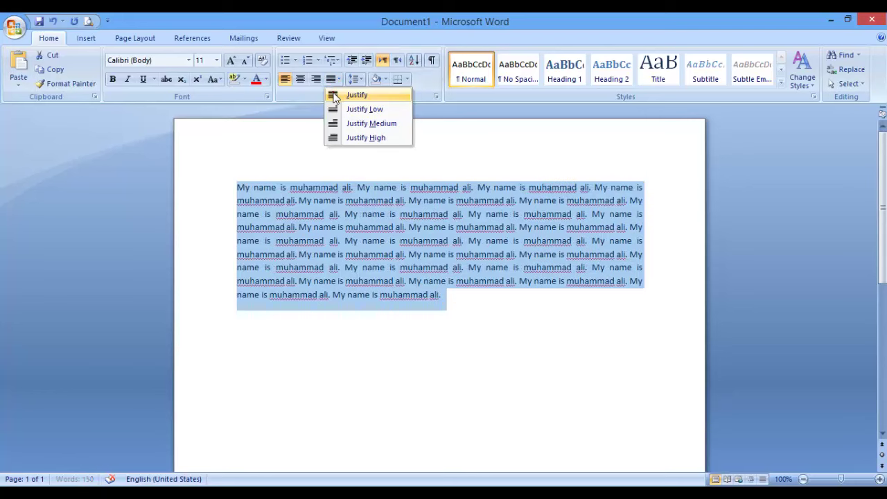
click(333, 96)
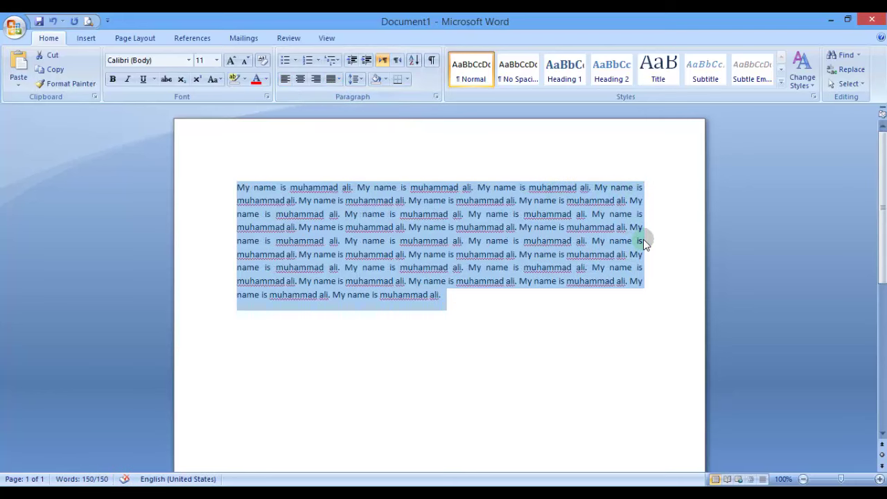
click(340, 80)
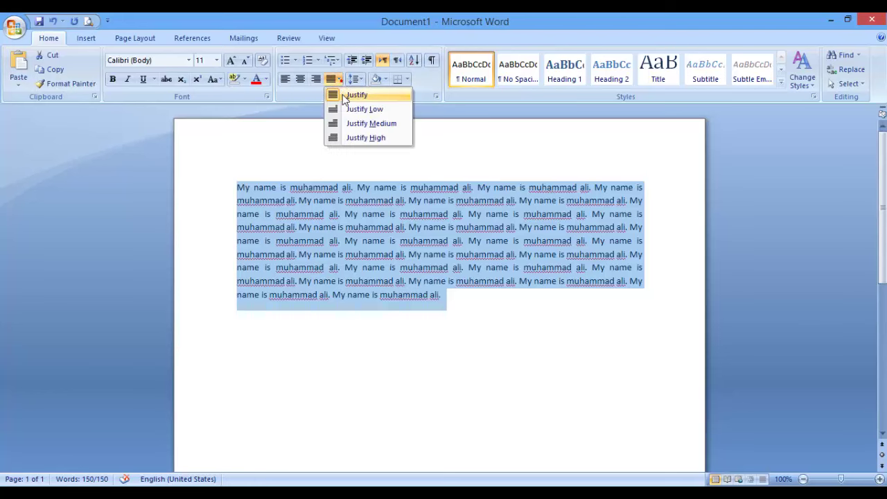
click(343, 94)
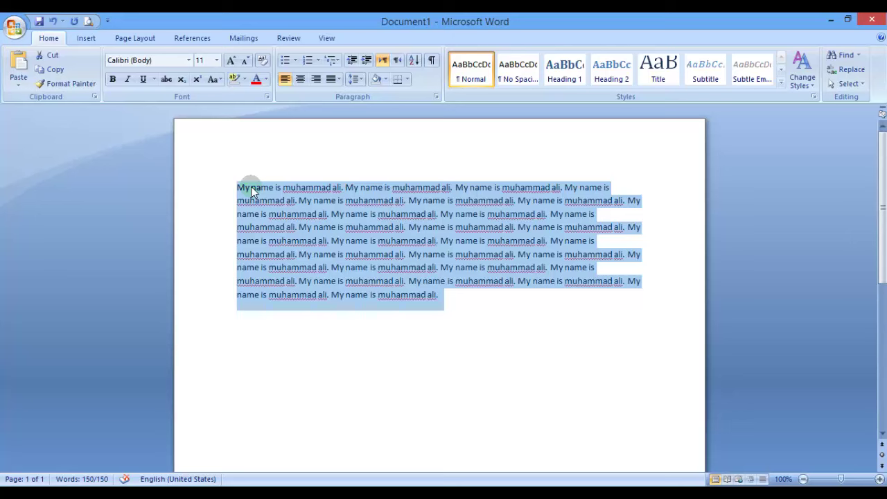
Step: Try 3.0, 1.0 and 1.5 line spacing, settle on 2.5, then reselect the paragraph
drag(452, 298, 222, 175)
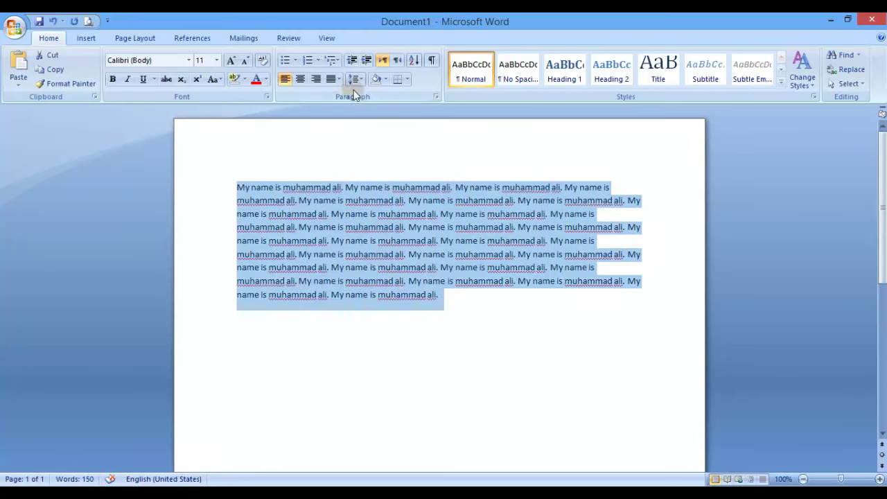
click(357, 80)
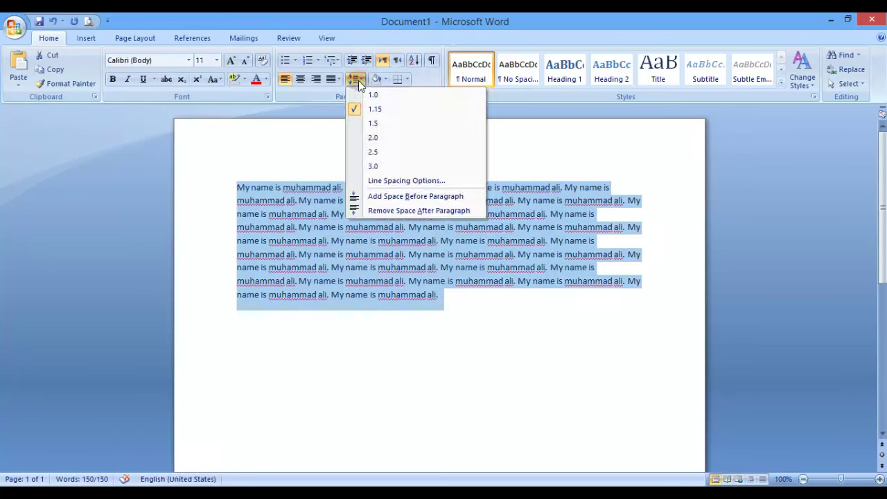
click(374, 167)
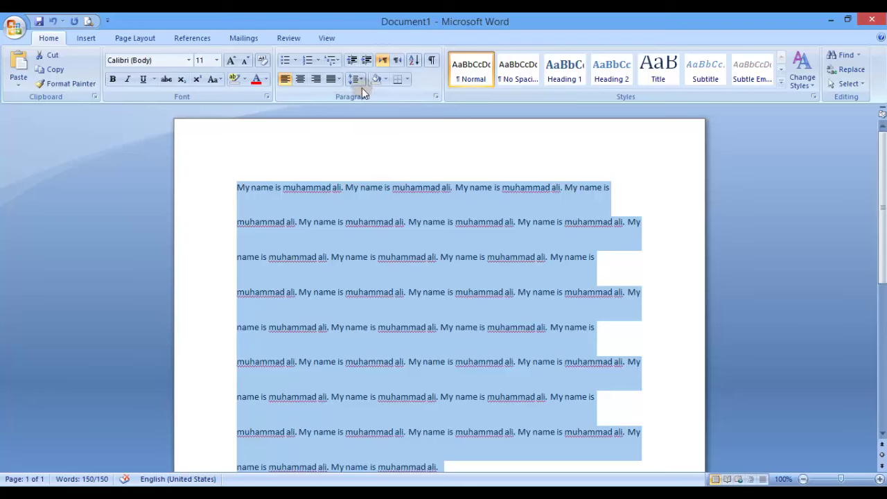
click(355, 79)
click(371, 95)
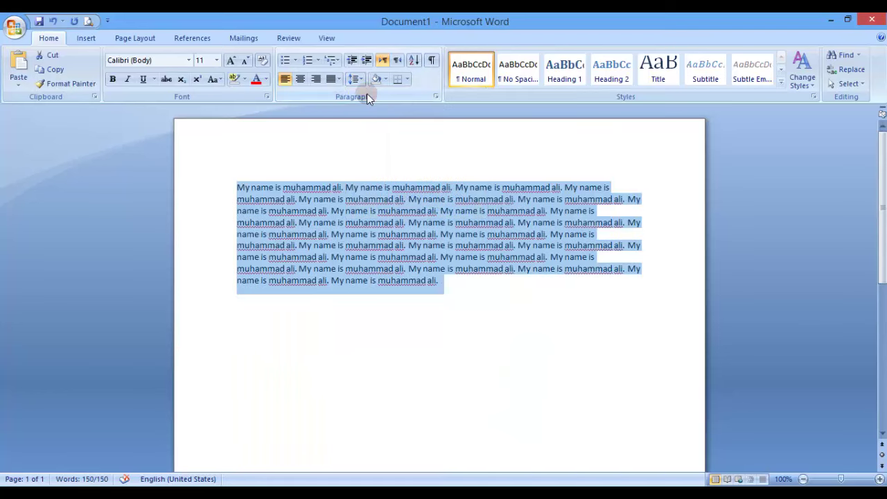
click(357, 80)
click(373, 122)
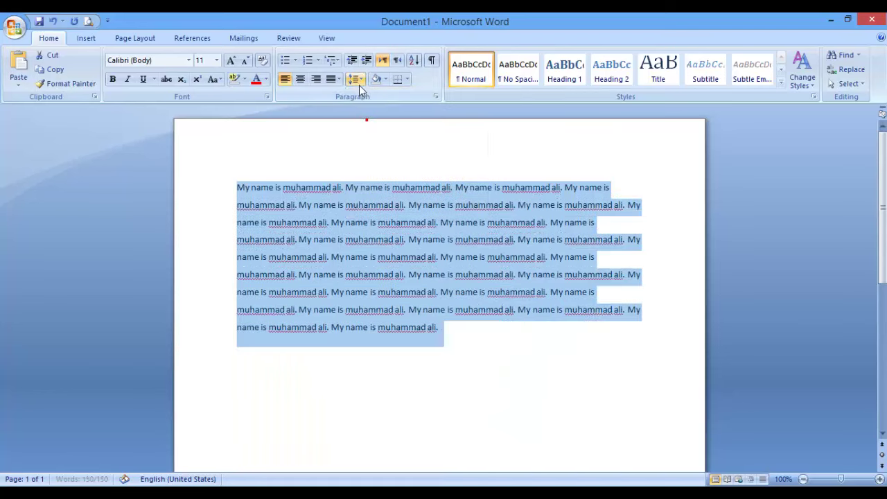
click(355, 79)
click(371, 151)
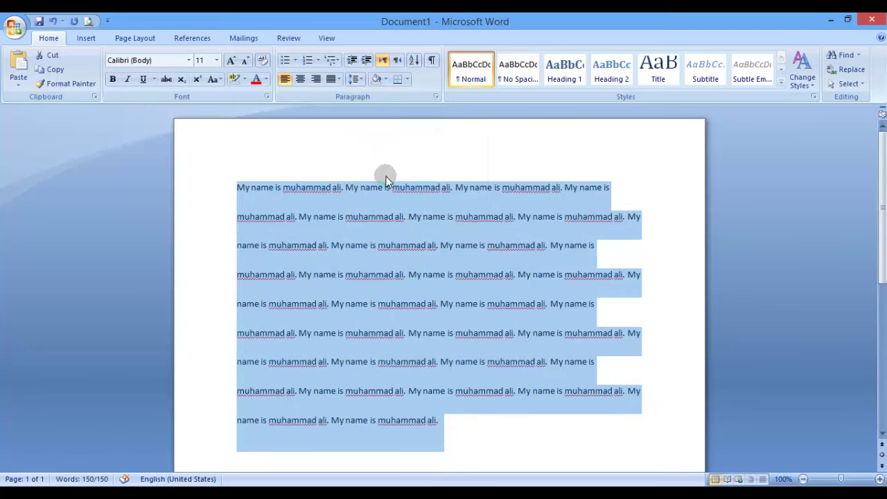
click(449, 304)
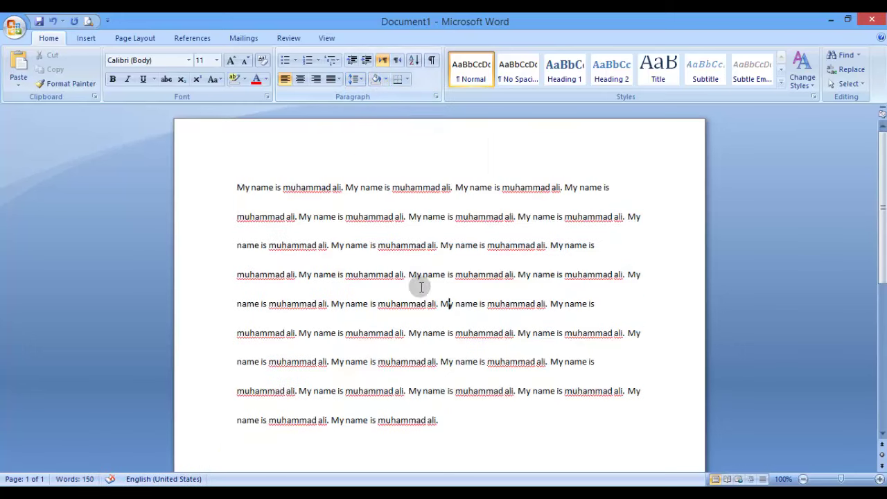
click(450, 431)
drag(450, 431, 216, 184)
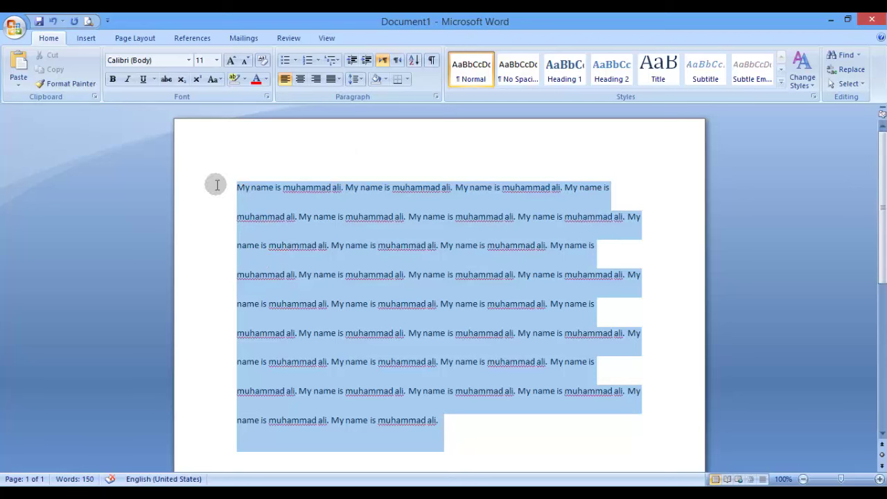
click(386, 78)
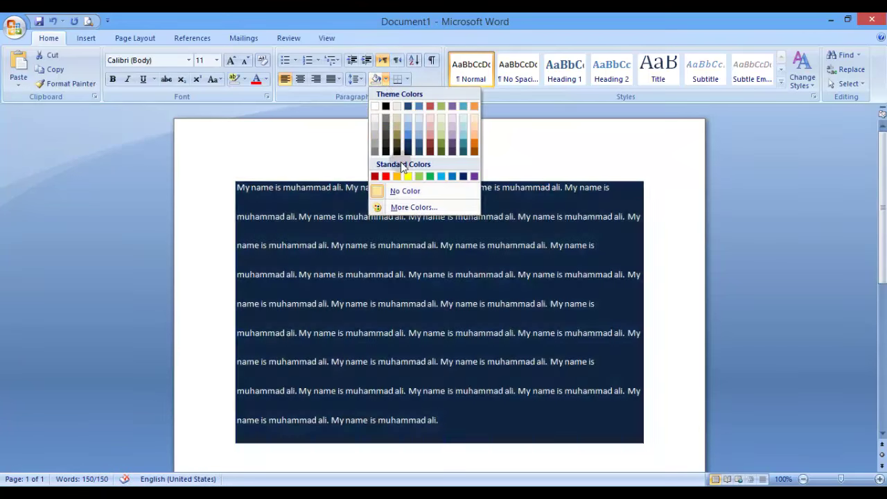
click(386, 176)
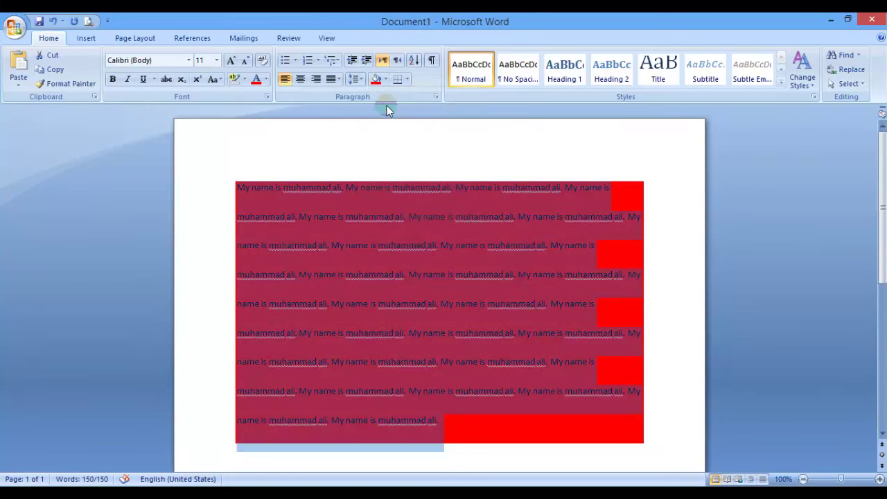
click(386, 78)
click(400, 192)
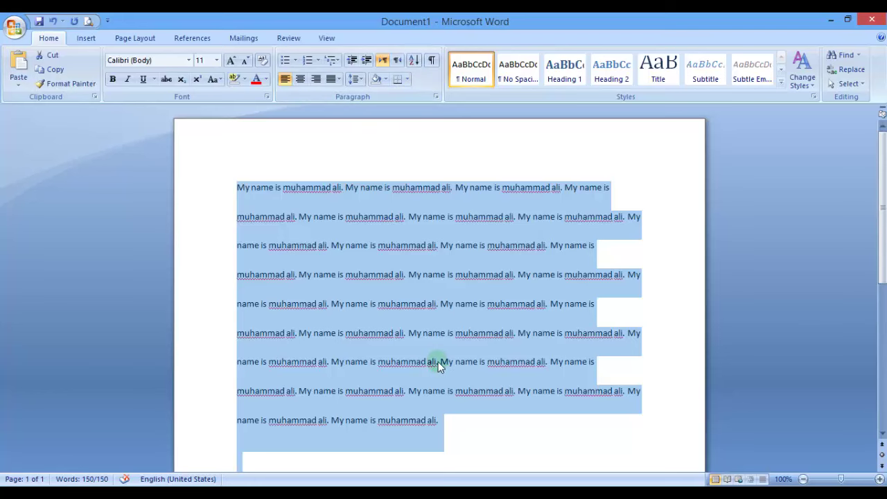
Step: Replace the paragraph with six short placeholder lines like 'sdasd' and 'asdasdasdasdas', then select them
key(BackSpace)
text(sdasd)
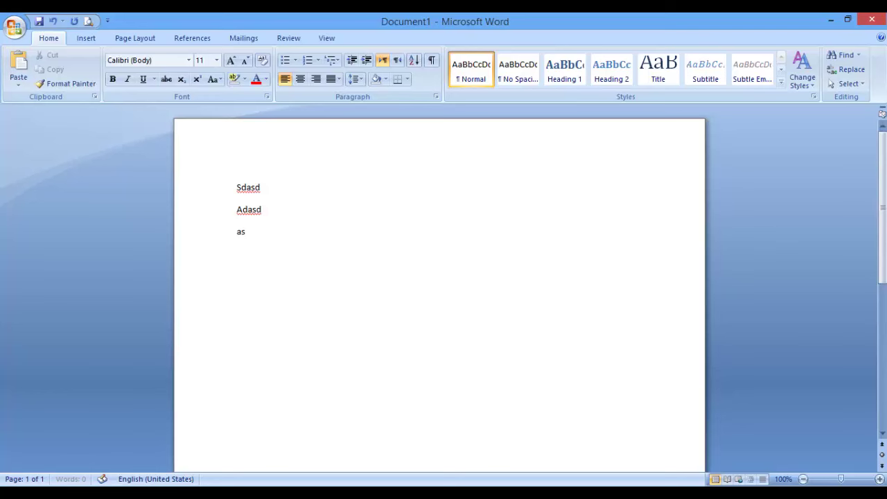
text(dasd Sdasdasdasd Asdasdasd asdasdasdasdas)
drag(305, 298, 206, 170)
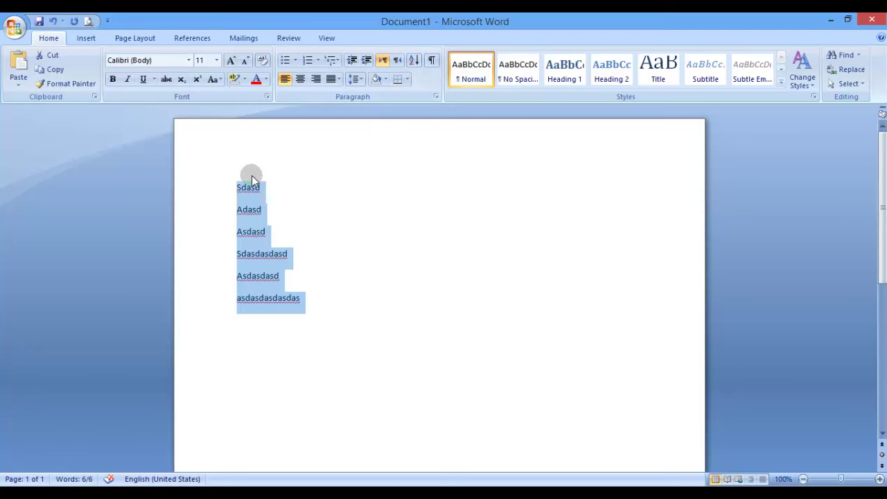
Step: Try Bottom, Top, Left and Right borders on the six lines, then remove all borders
click(407, 78)
click(409, 95)
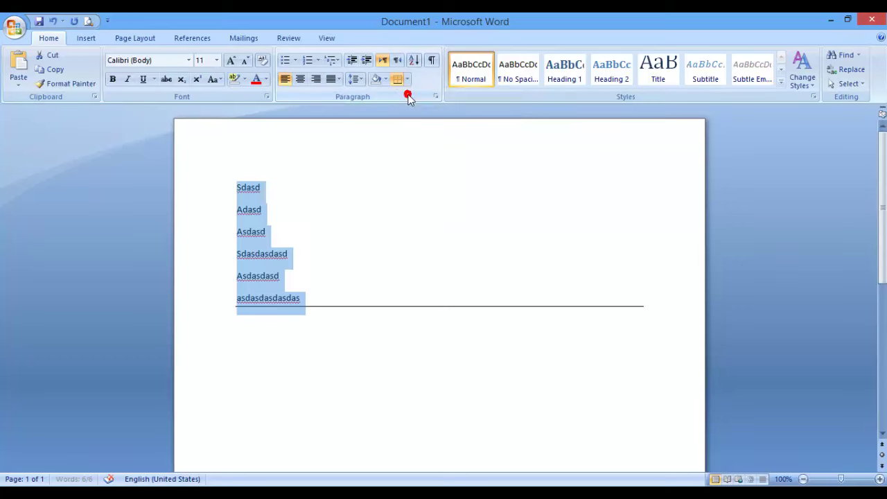
click(408, 79)
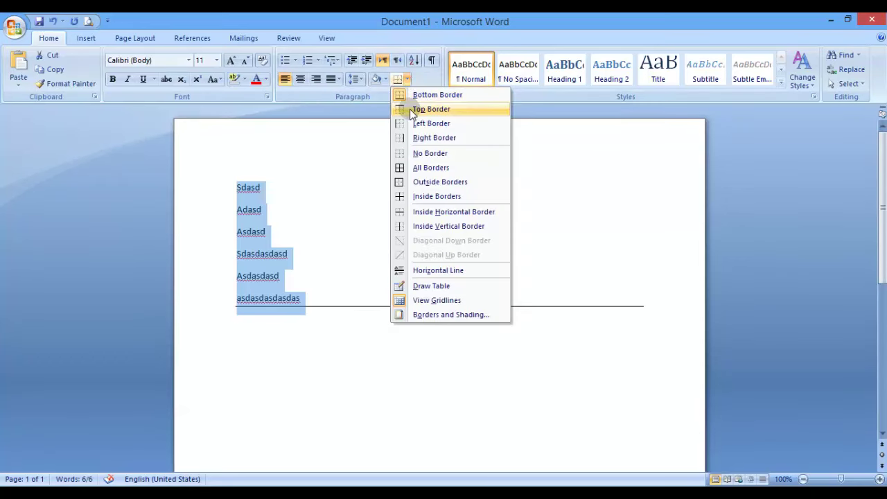
click(410, 109)
click(408, 78)
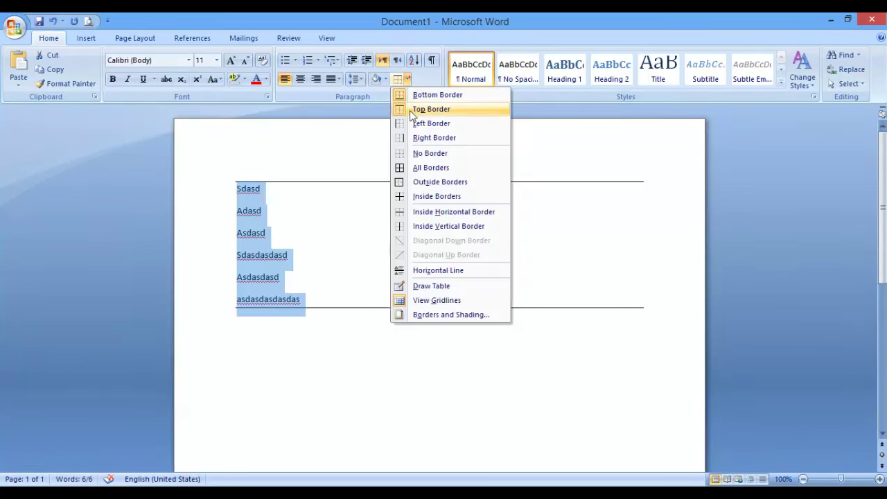
click(411, 124)
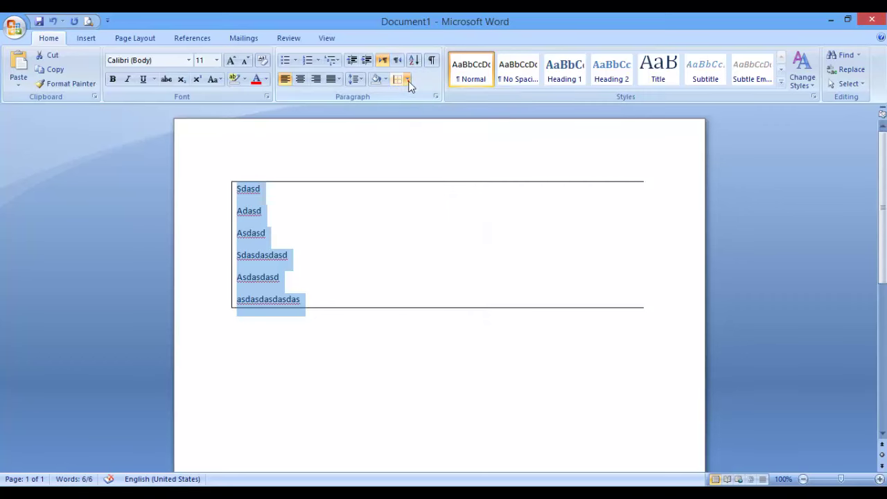
click(408, 82)
click(416, 137)
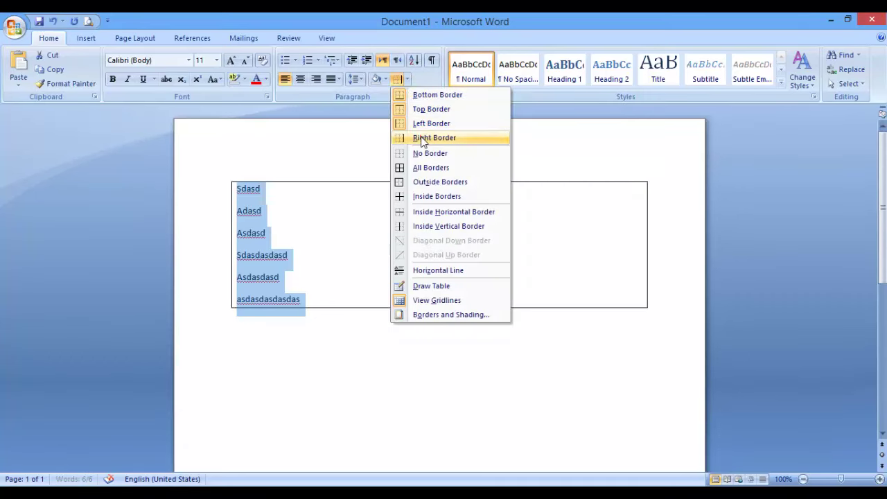
click(408, 82)
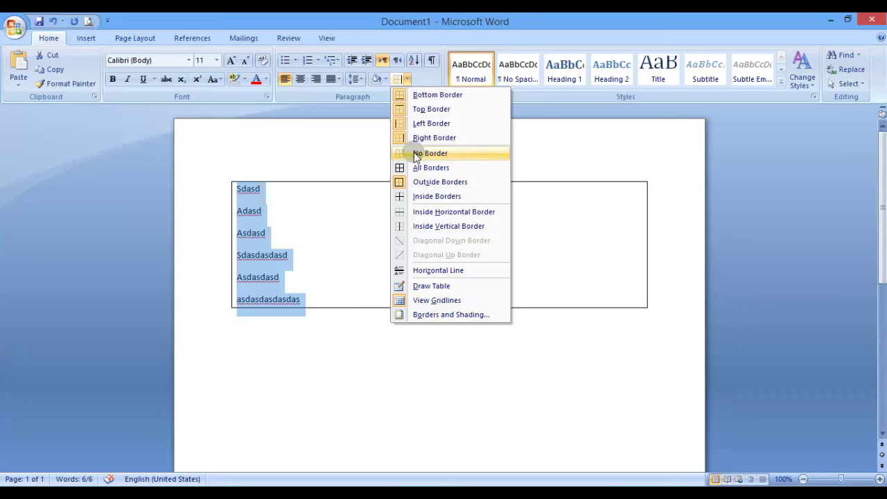
click(416, 153)
Step: Try All Borders and Outside Borders, removing each, then apply Inside Borders between the lines
click(407, 82)
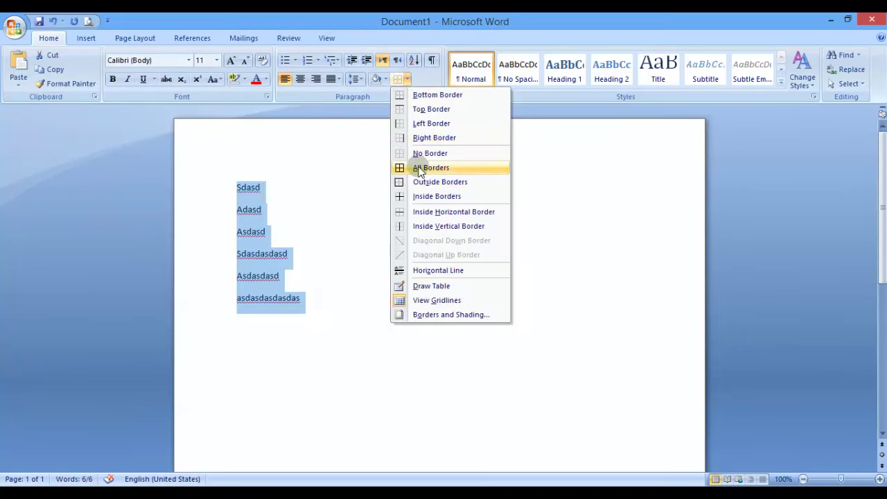
click(418, 168)
click(407, 80)
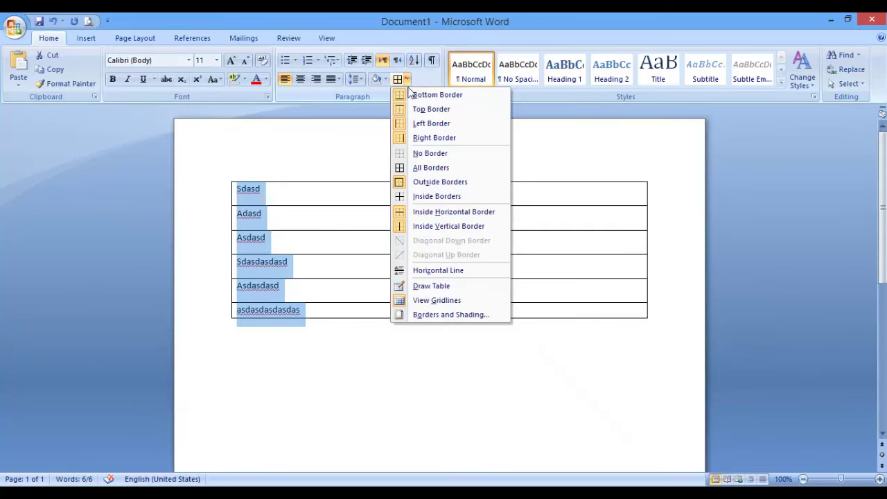
click(419, 152)
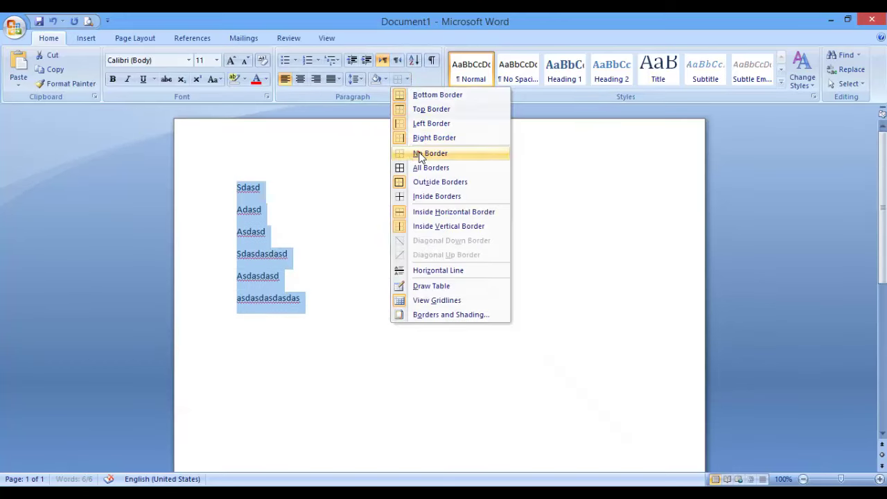
click(409, 80)
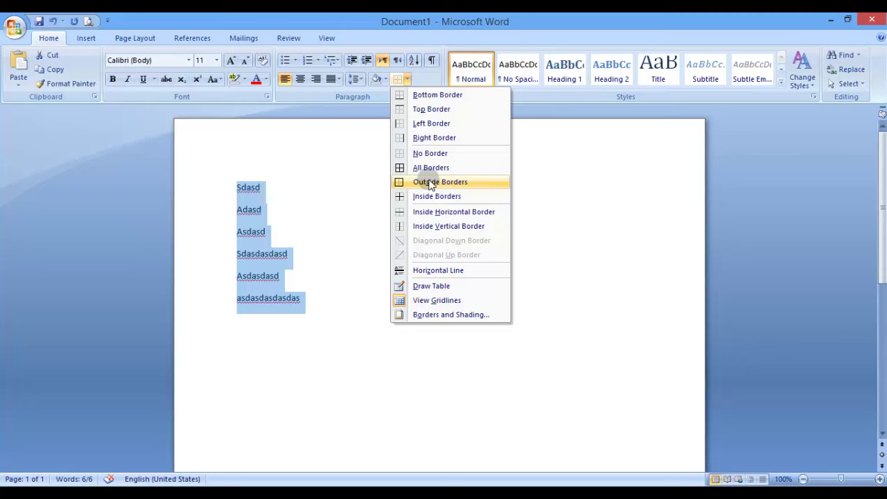
click(430, 183)
click(408, 81)
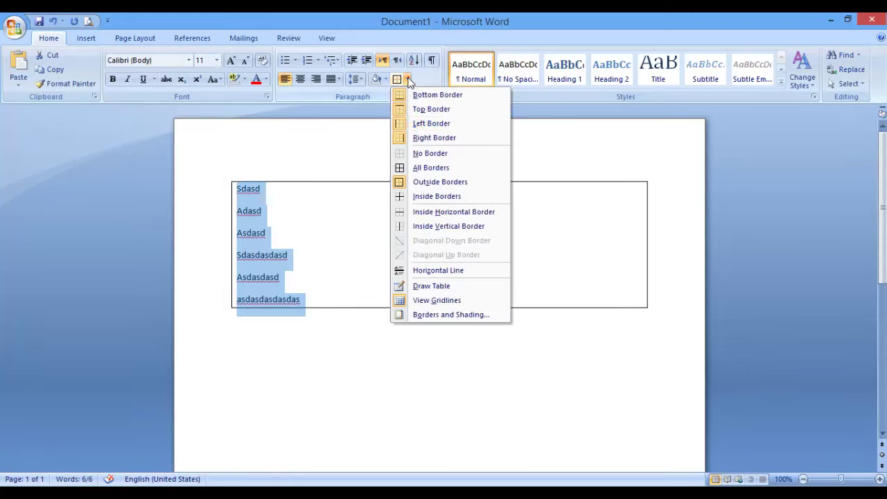
click(423, 154)
click(408, 80)
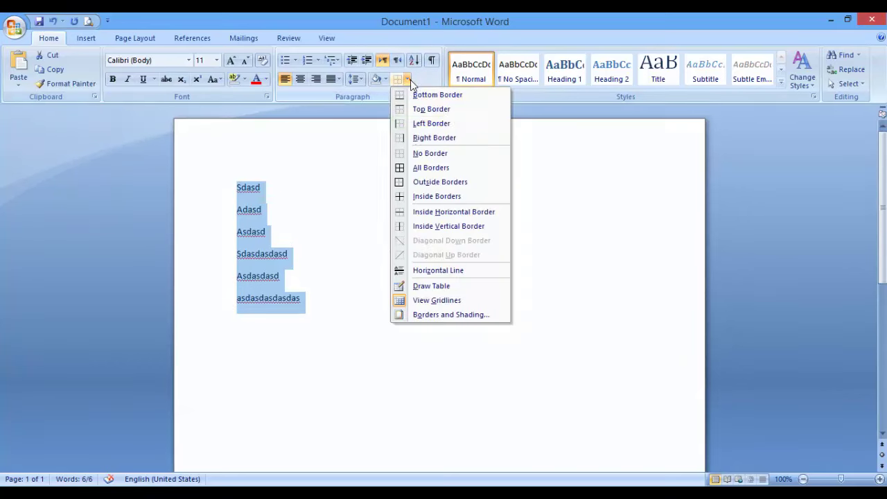
click(420, 197)
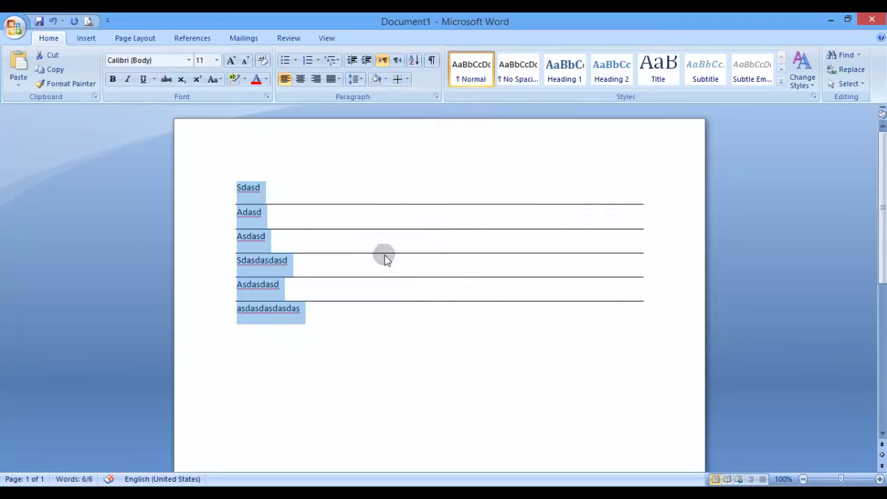